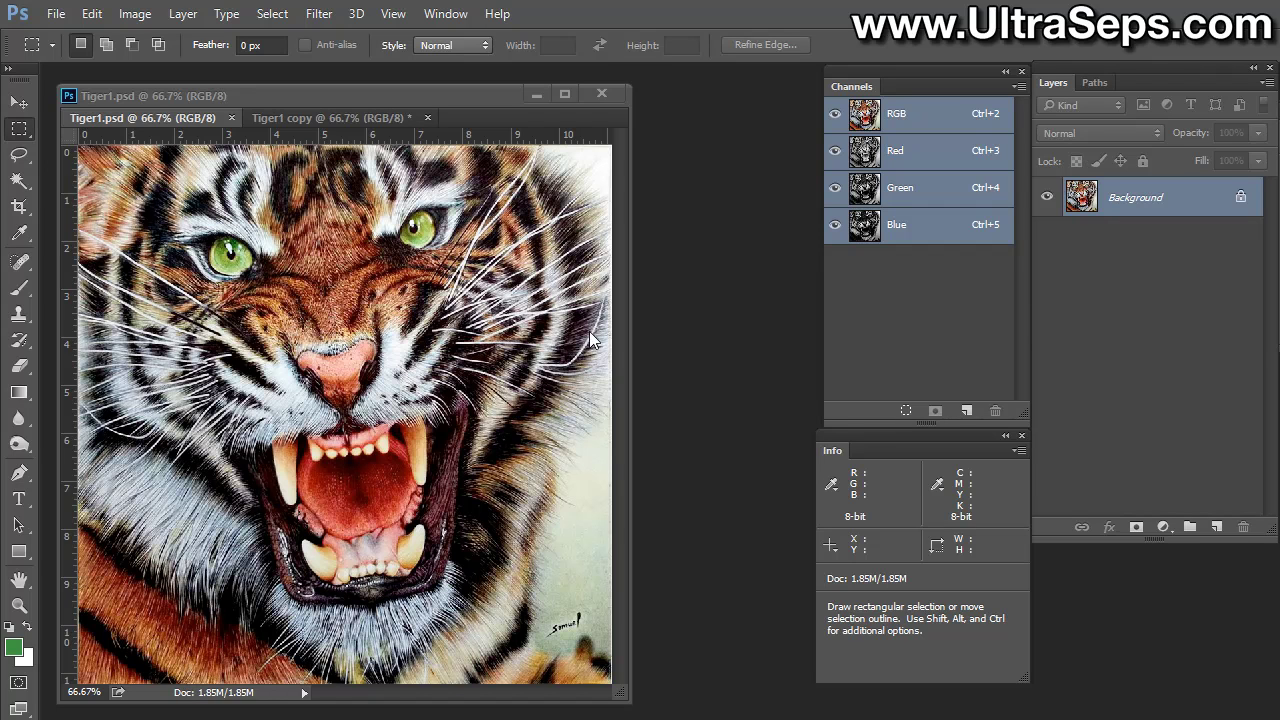
- Convert Tiger1 copy to Grayscale, discarding colour, and invert it into a tiger negative
left_click(305, 118)
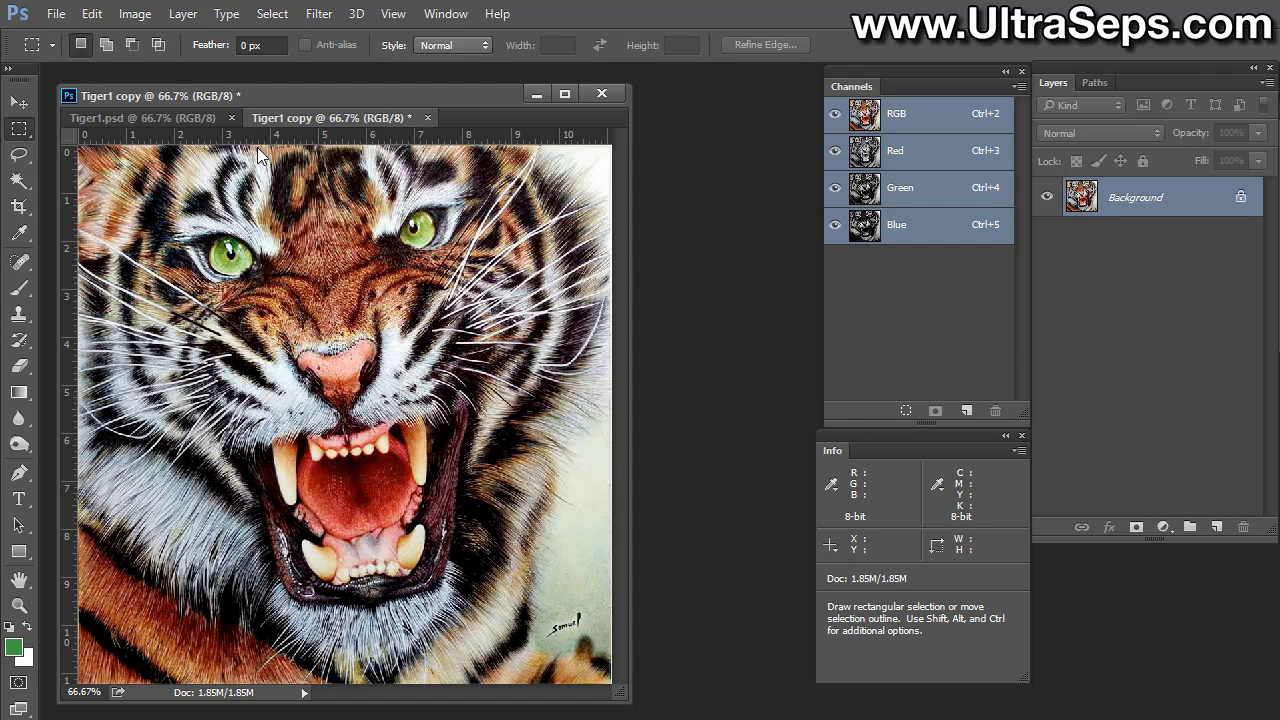
left_click(139, 14)
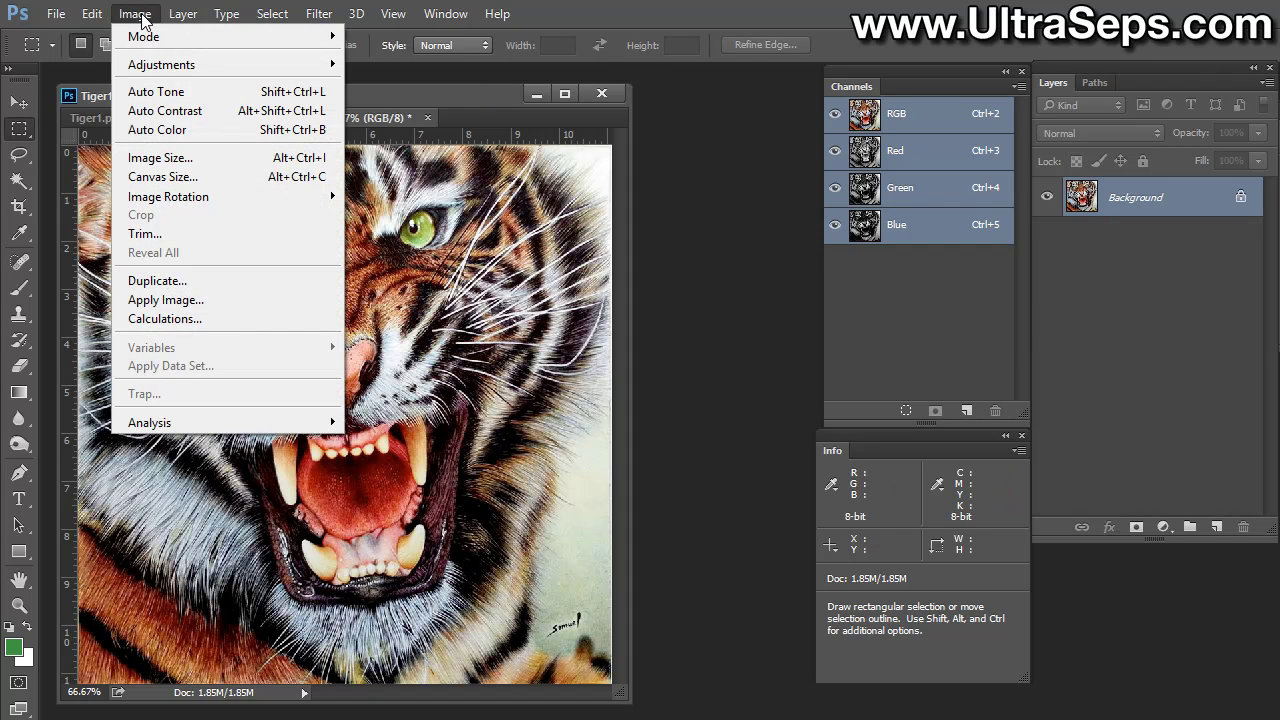
mouse_move(145, 40)
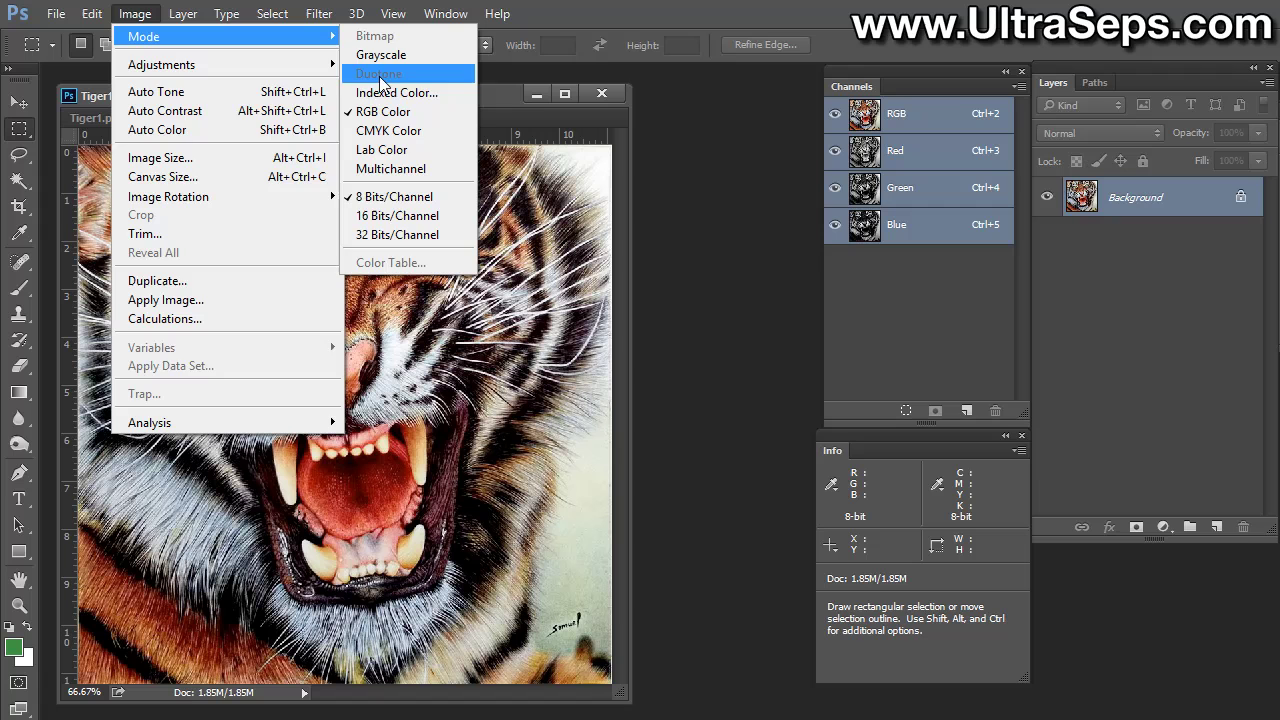
left_click(372, 54)
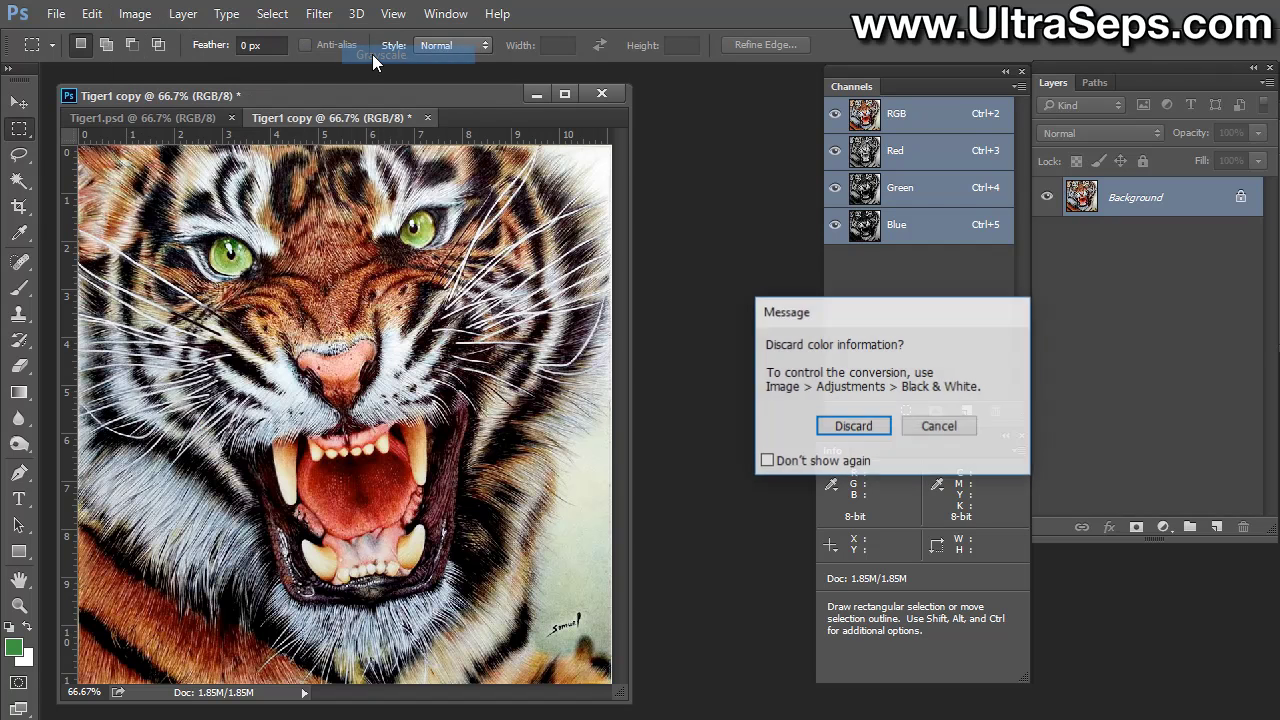
left_click(845, 430)
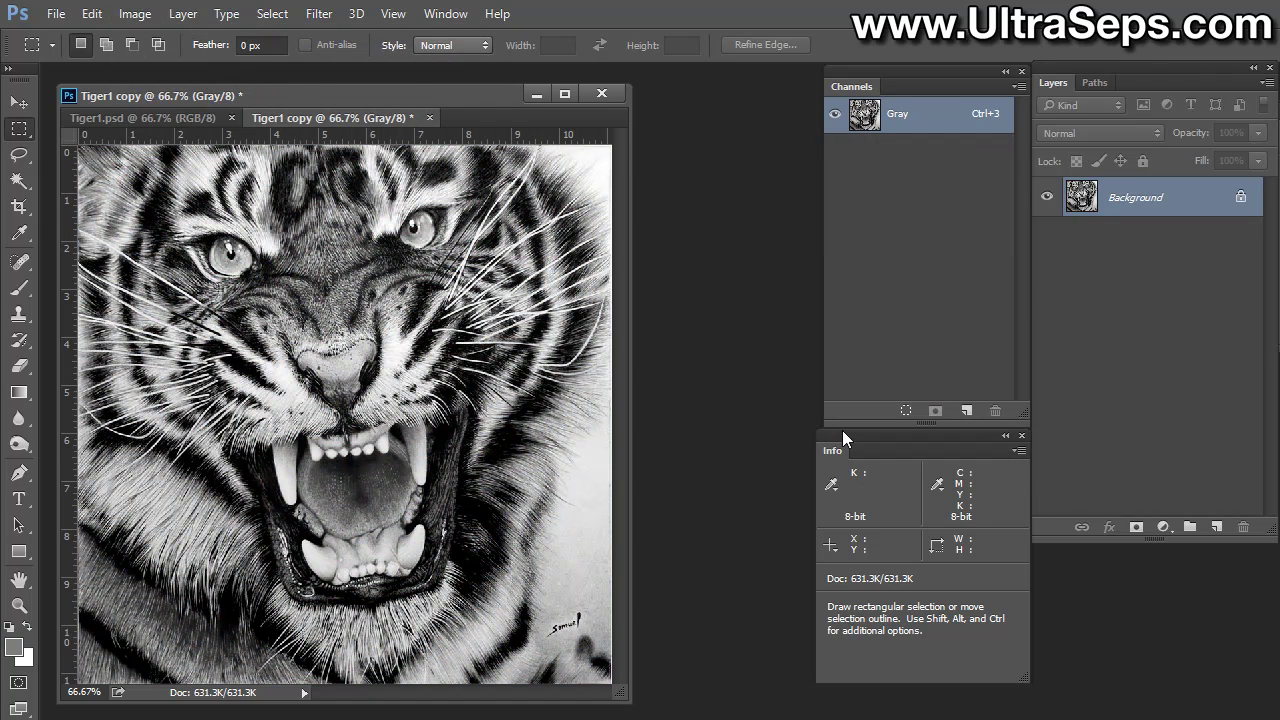
key("ctrl+i")
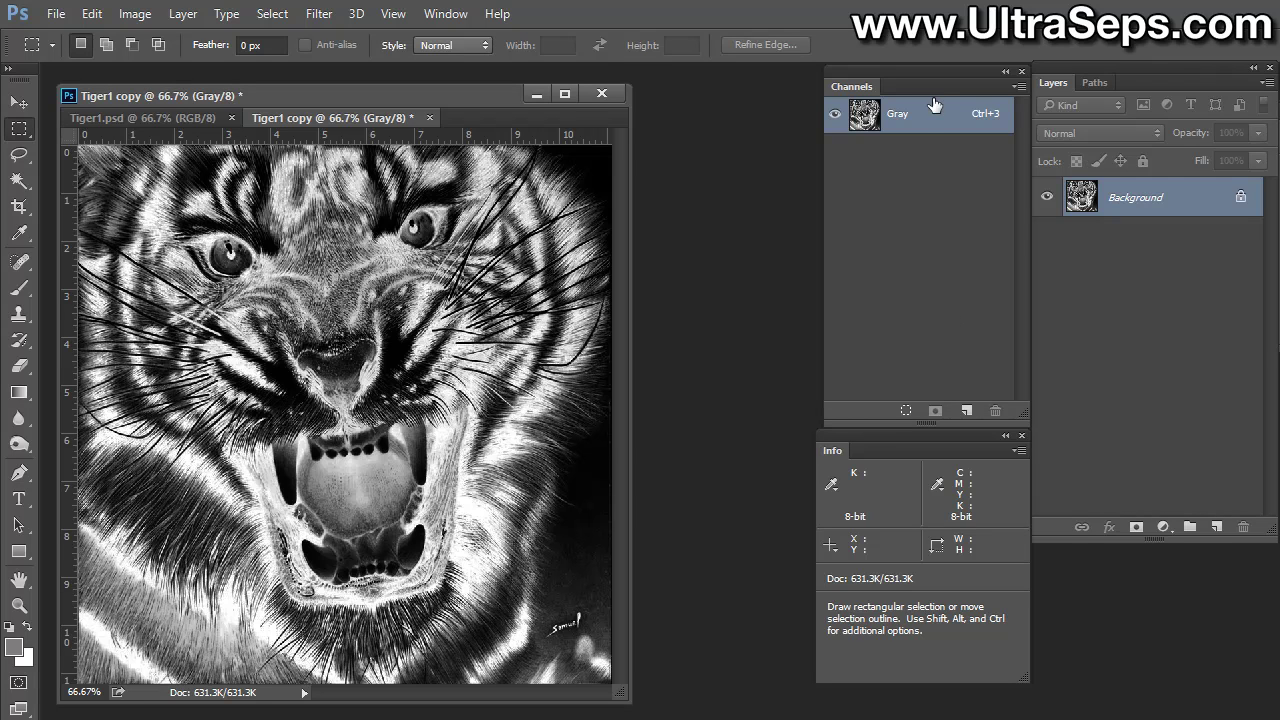
- Duplicate the Gray channel and show only the new Gray copy channel
left_click(1019, 87)
left_click(1083, 118)
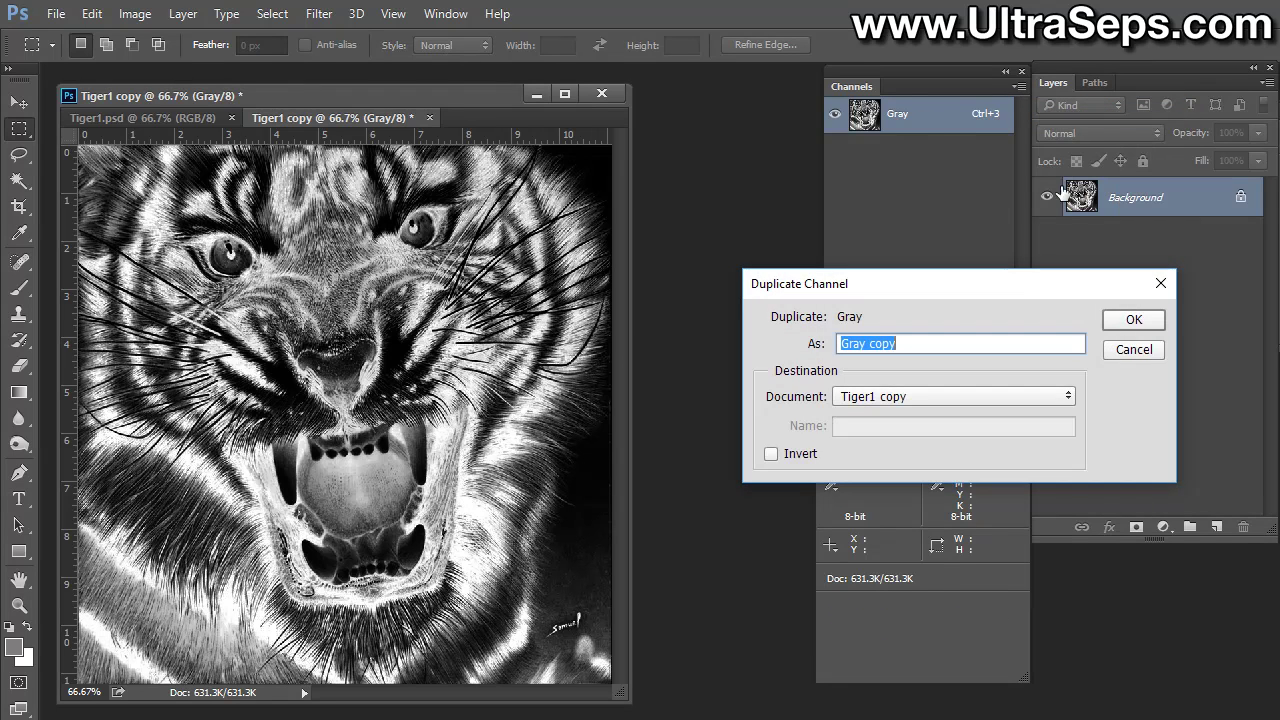
left_click(1134, 318)
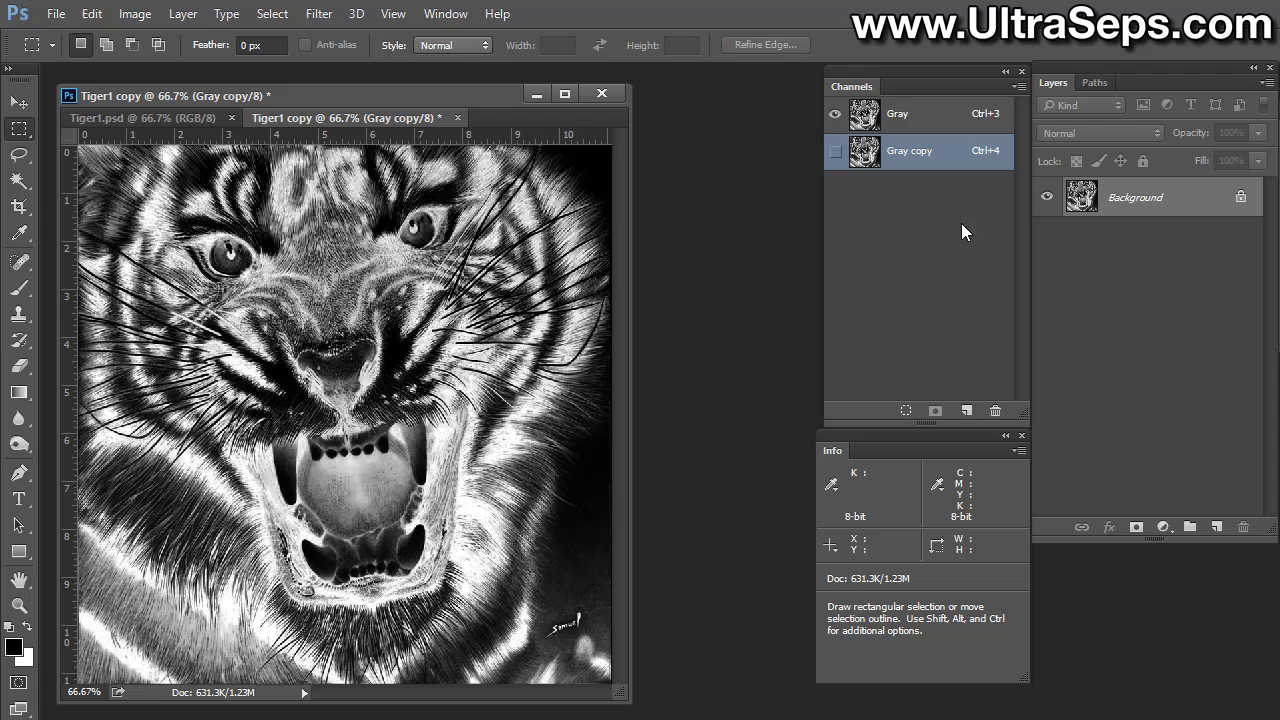
left_click(835, 151)
left_click(835, 114)
- Make Gray copy a spot colour channel with white ink and solidity 100
double_click(948, 160)
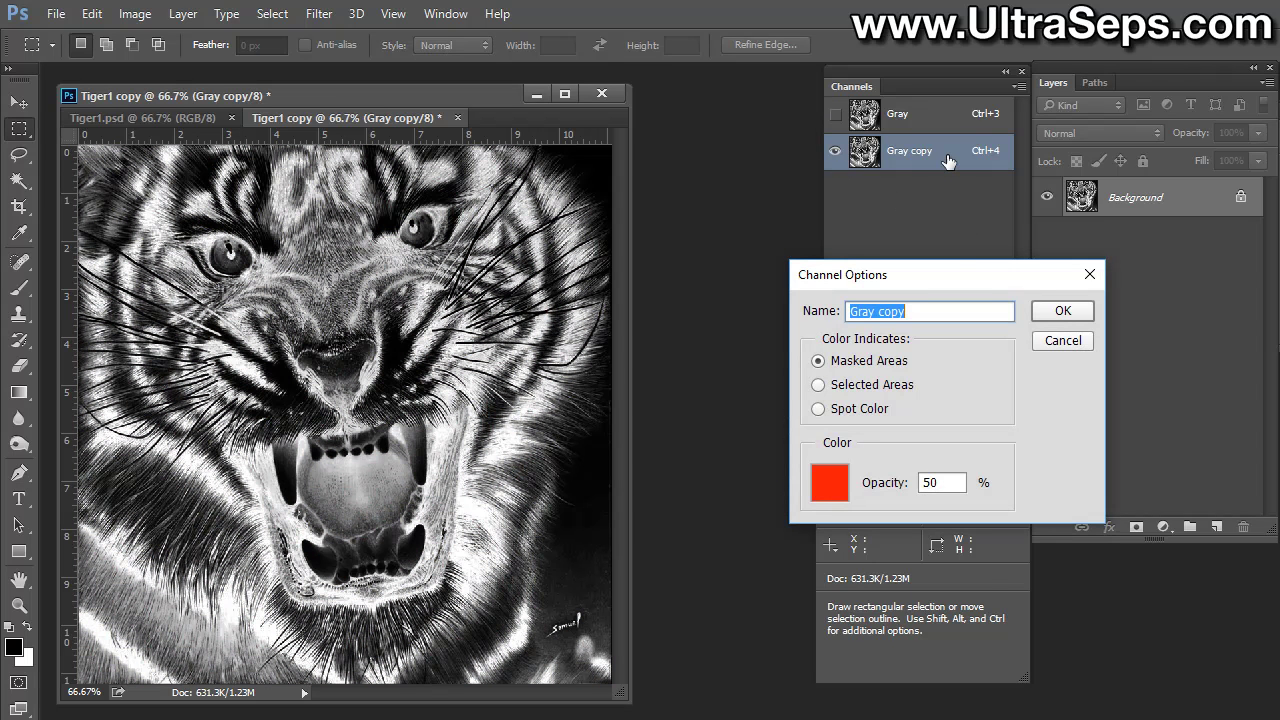
left_click(818, 410)
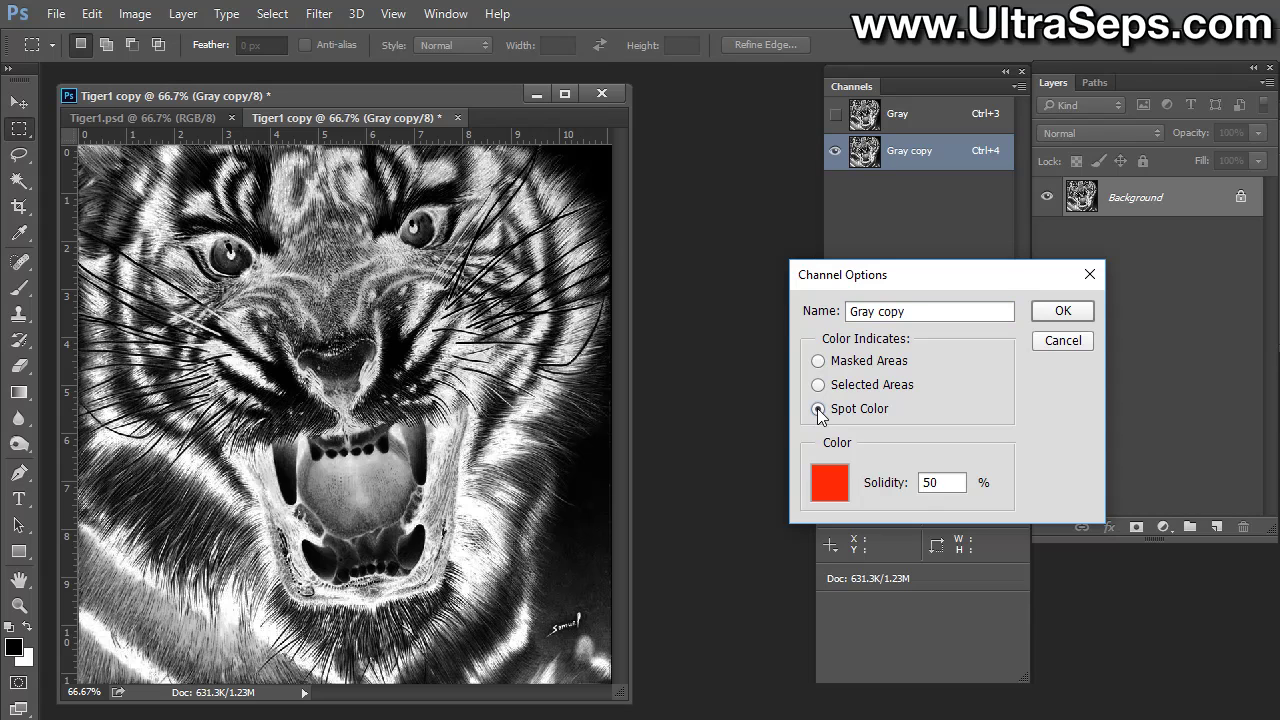
left_click_drag(885, 284, 826, 272)
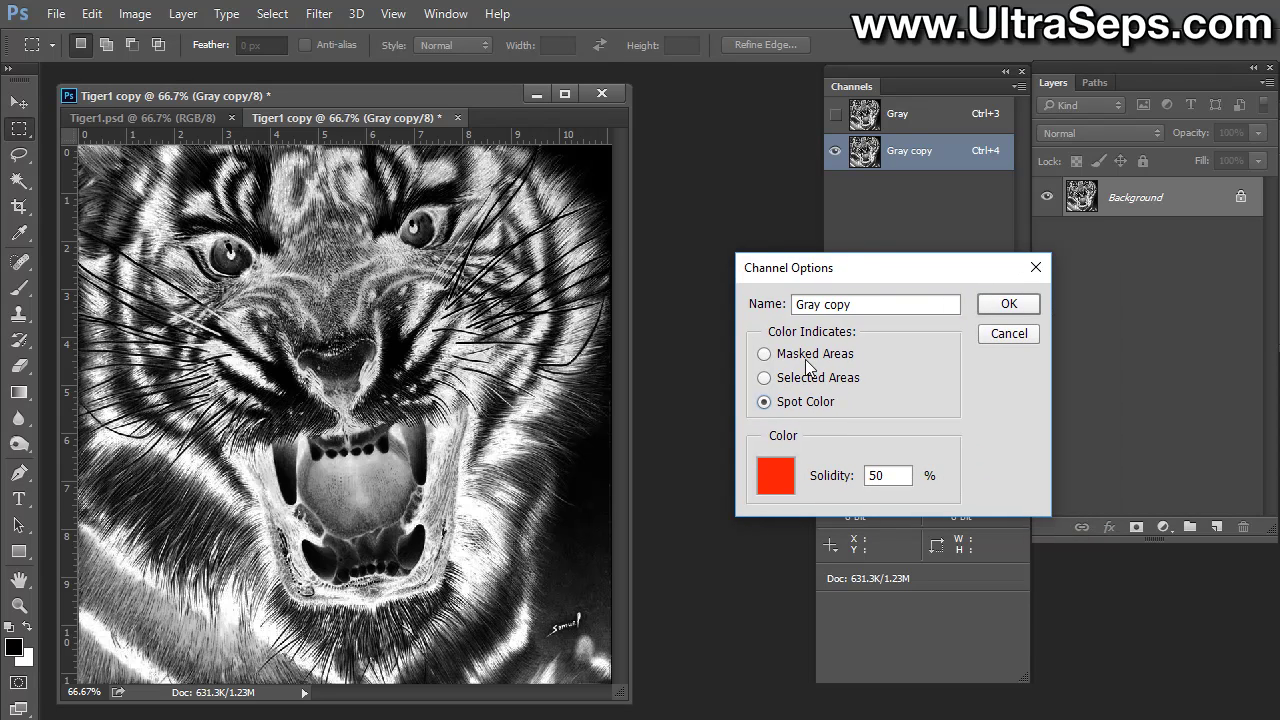
left_click(791, 474)
left_click_drag(1029, 337, 934, 266)
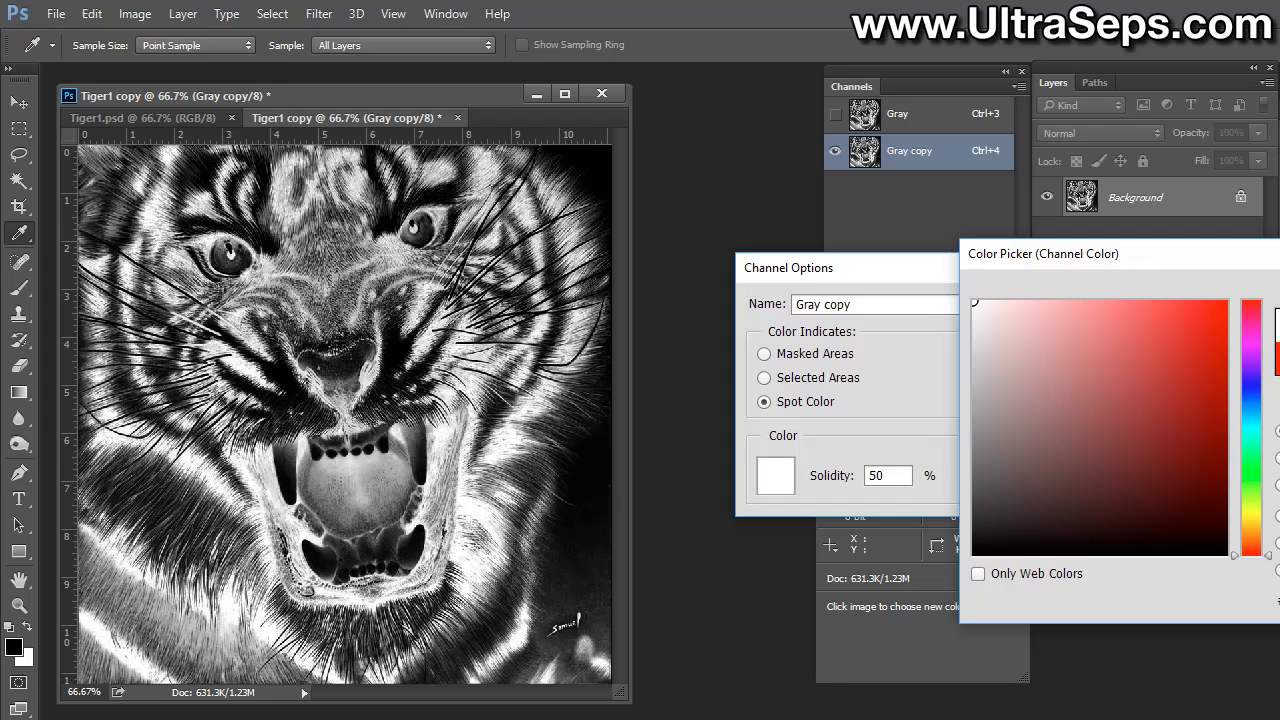
key("Return")
left_click(838, 475)
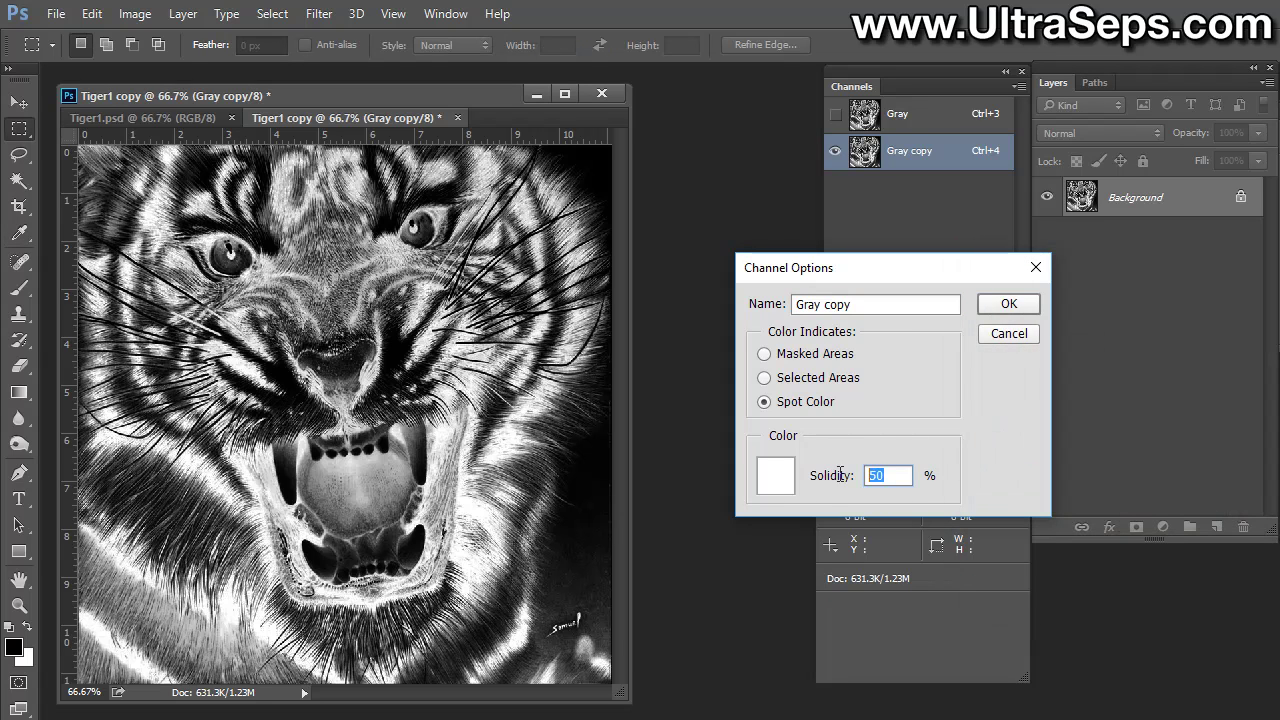
type("100")
- Apply the white Gray copy settings and add a black spot channel named Black BG at 100 solidity
left_click(1000, 303)
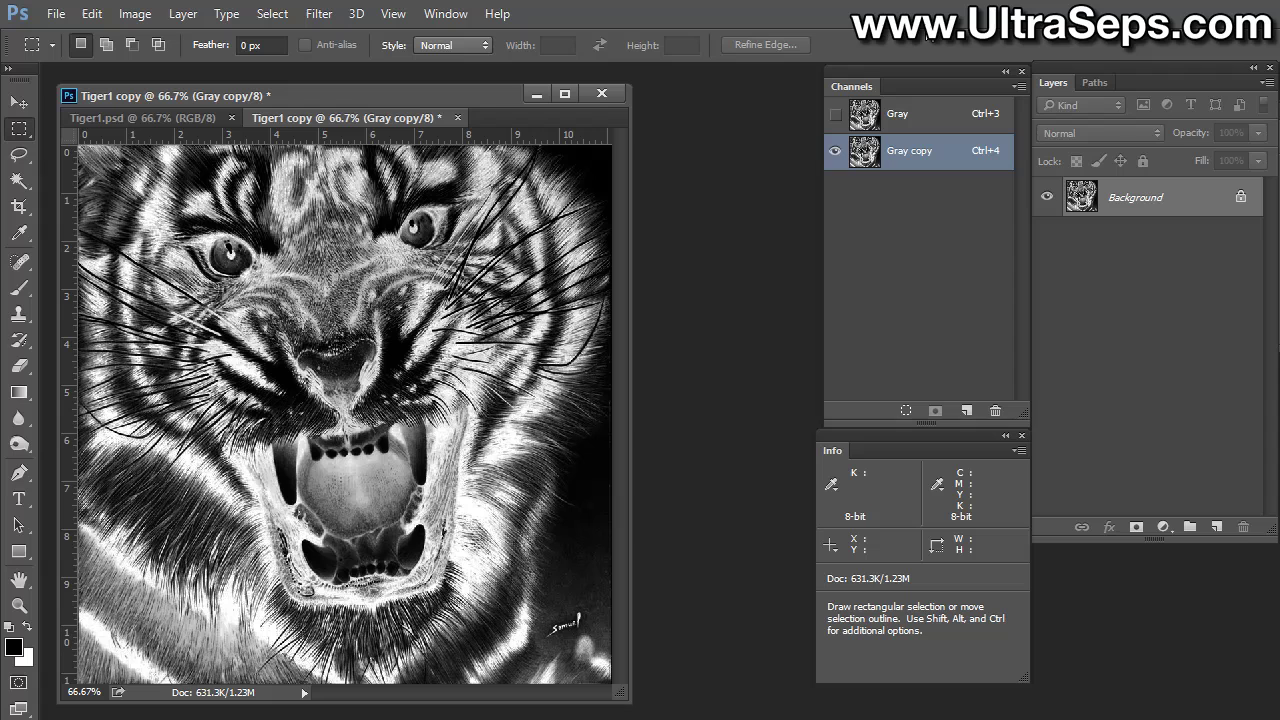
left_click(1018, 89)
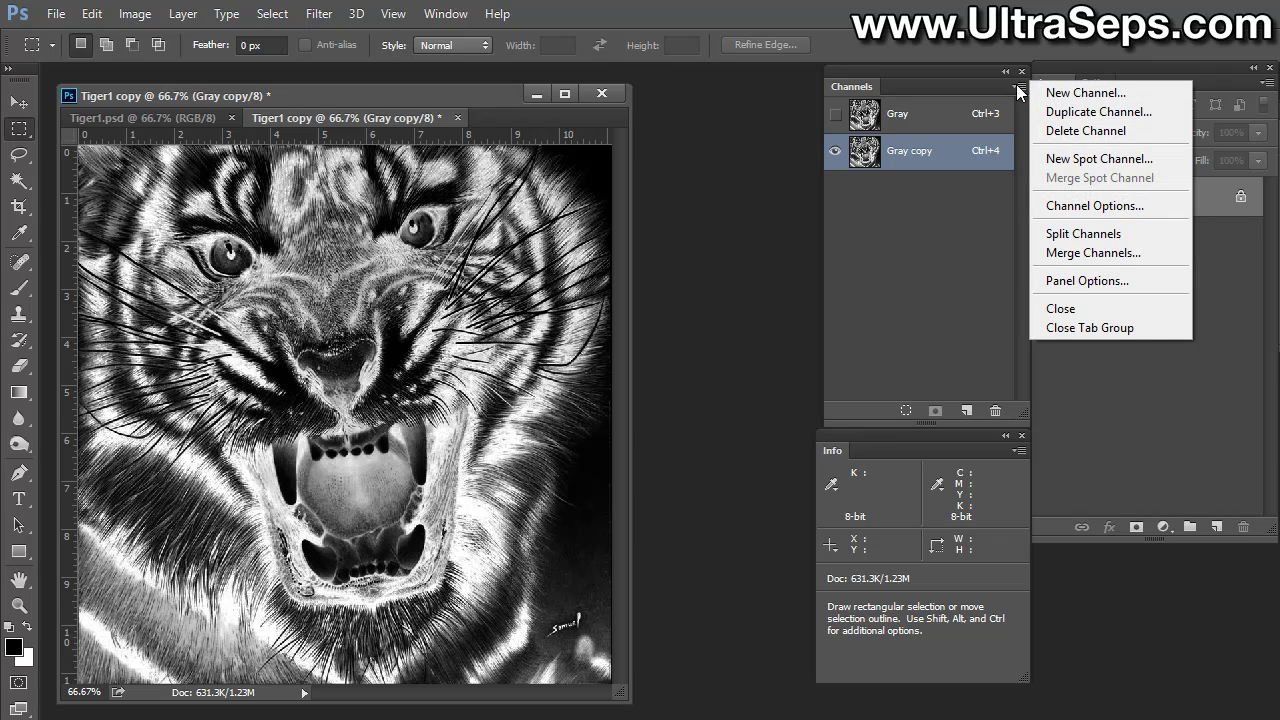
left_click(1089, 155)
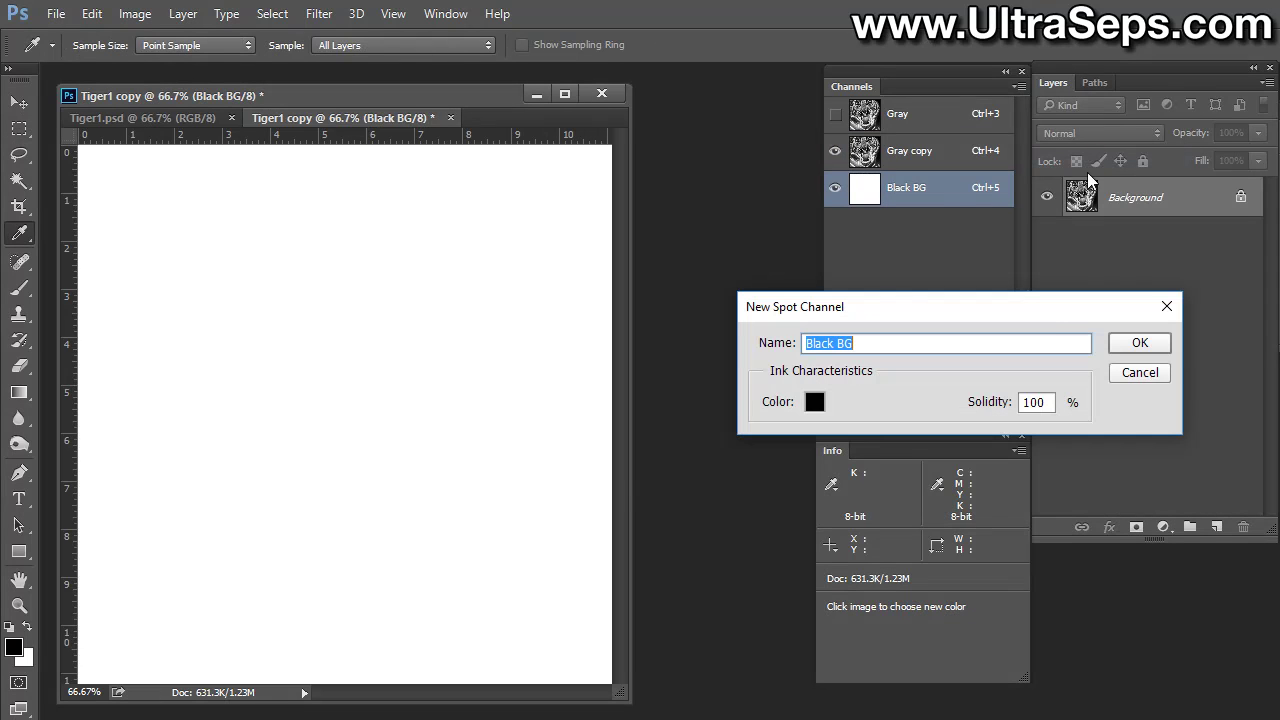
left_click(817, 401)
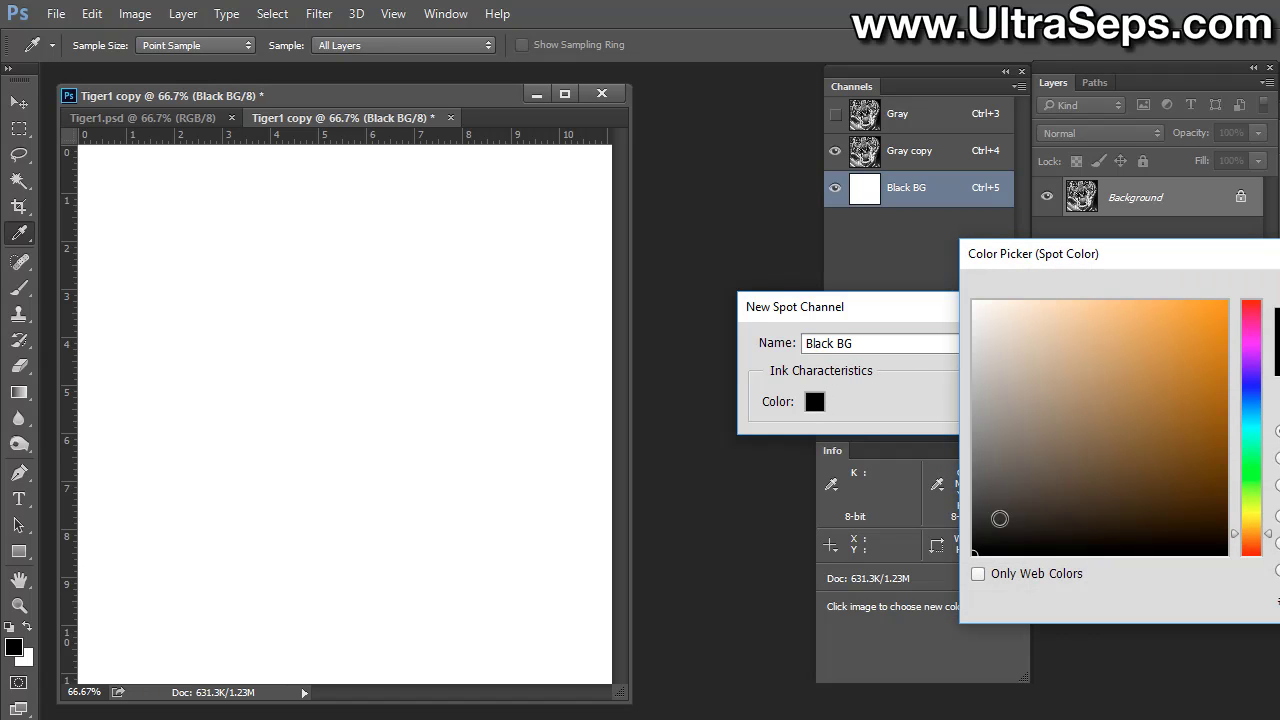
key("Return")
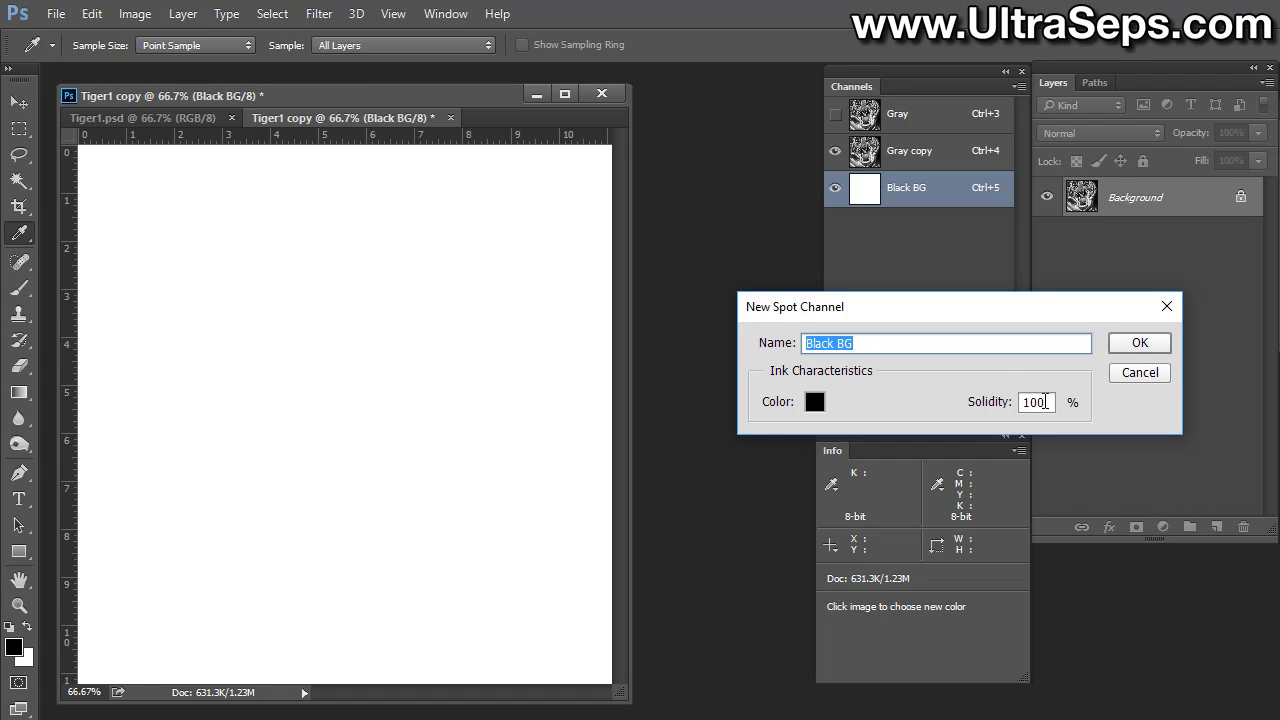
left_click(1138, 344)
key("m")
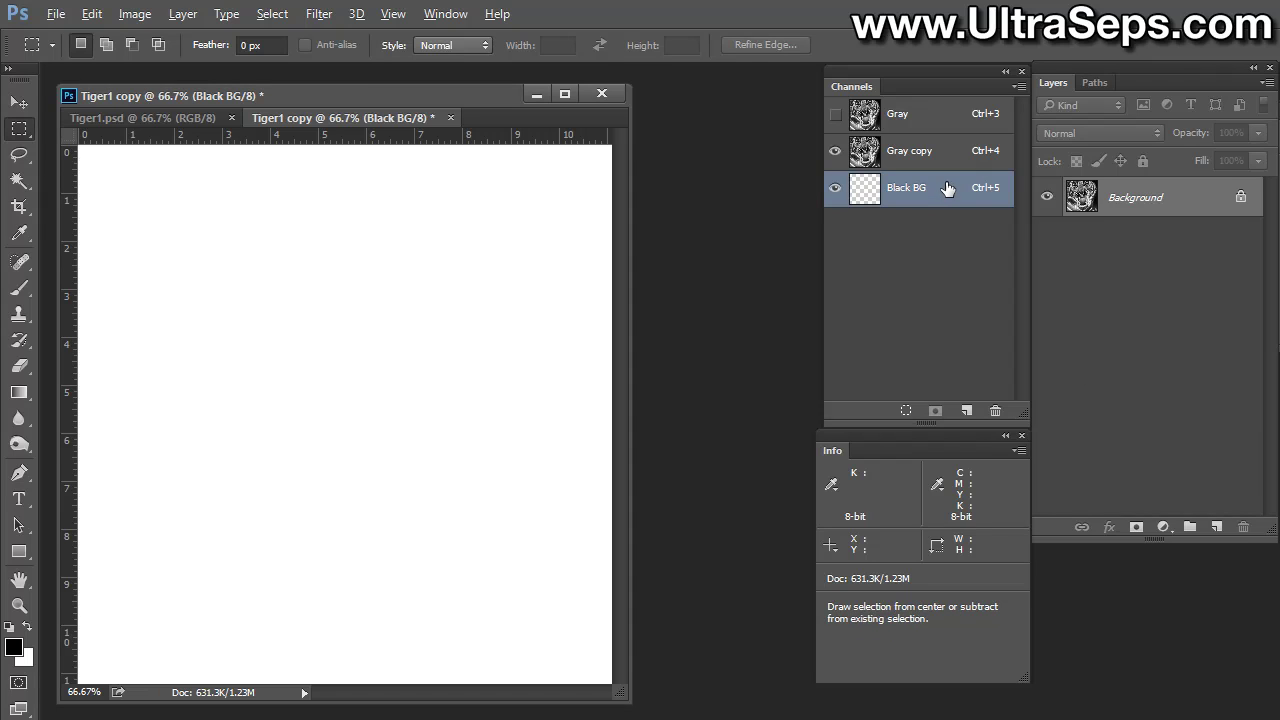
- Fill Black BG with solid black and move Gray copy below Black BG
key("alt+BackSpace")
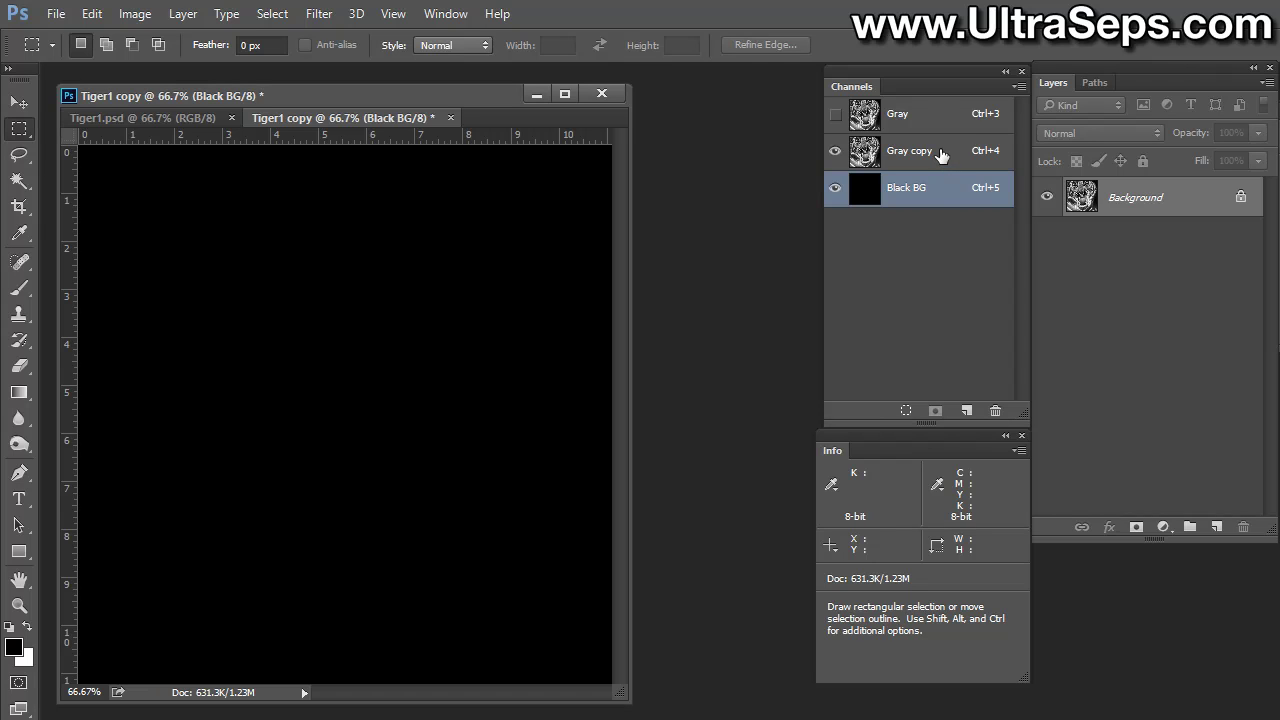
left_click_drag(941, 154, 944, 220)
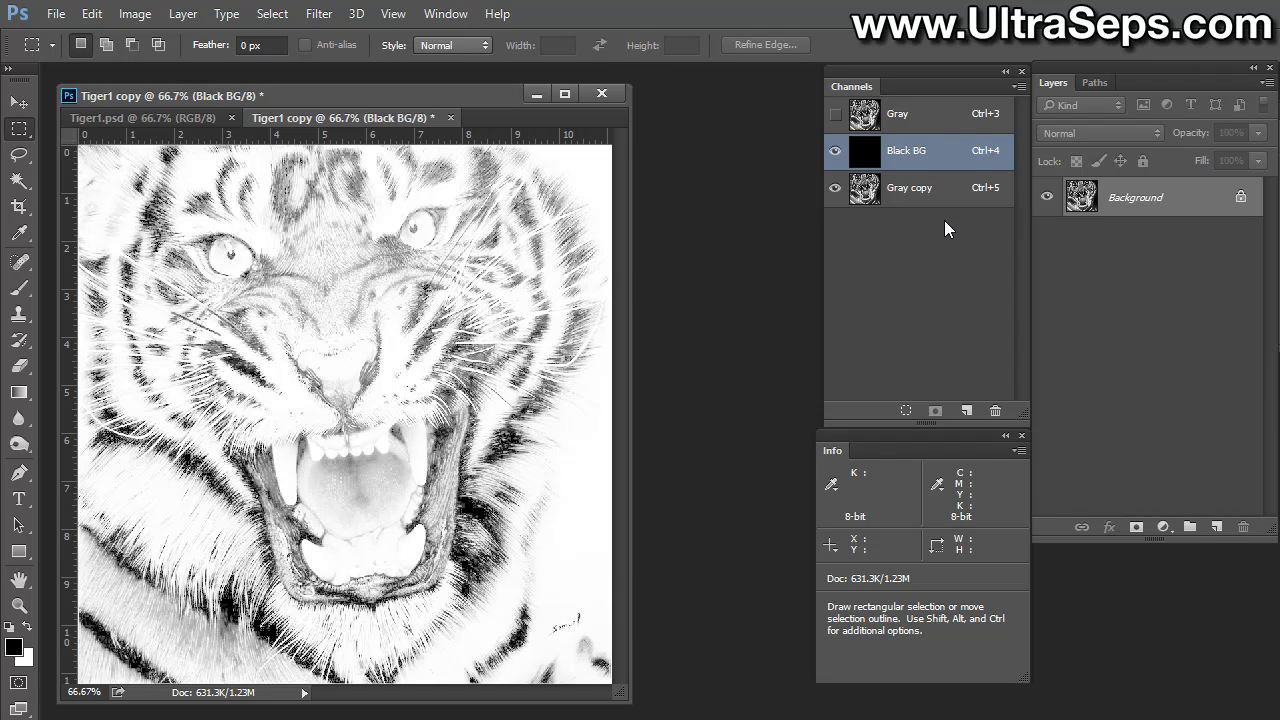
- Select the Gray copy channel and open Levels for it
left_click(955, 192)
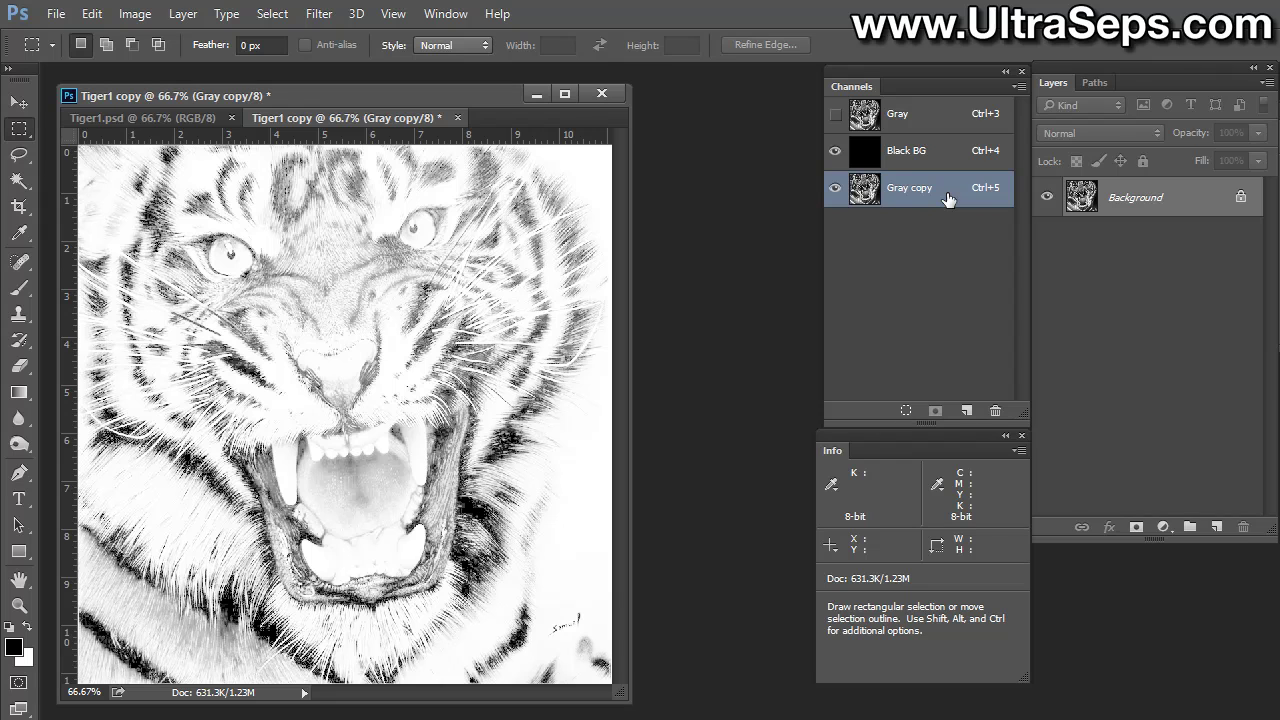
left_click(136, 14)
mouse_move(153, 67)
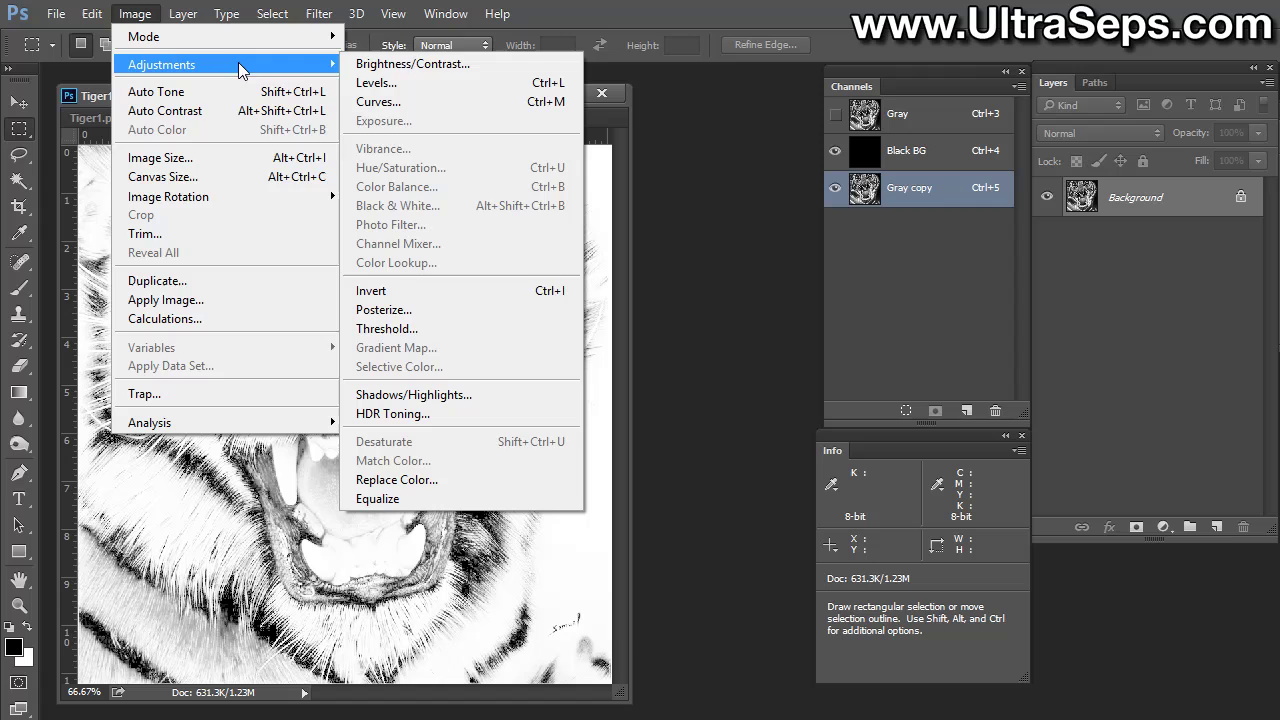
left_click(388, 82)
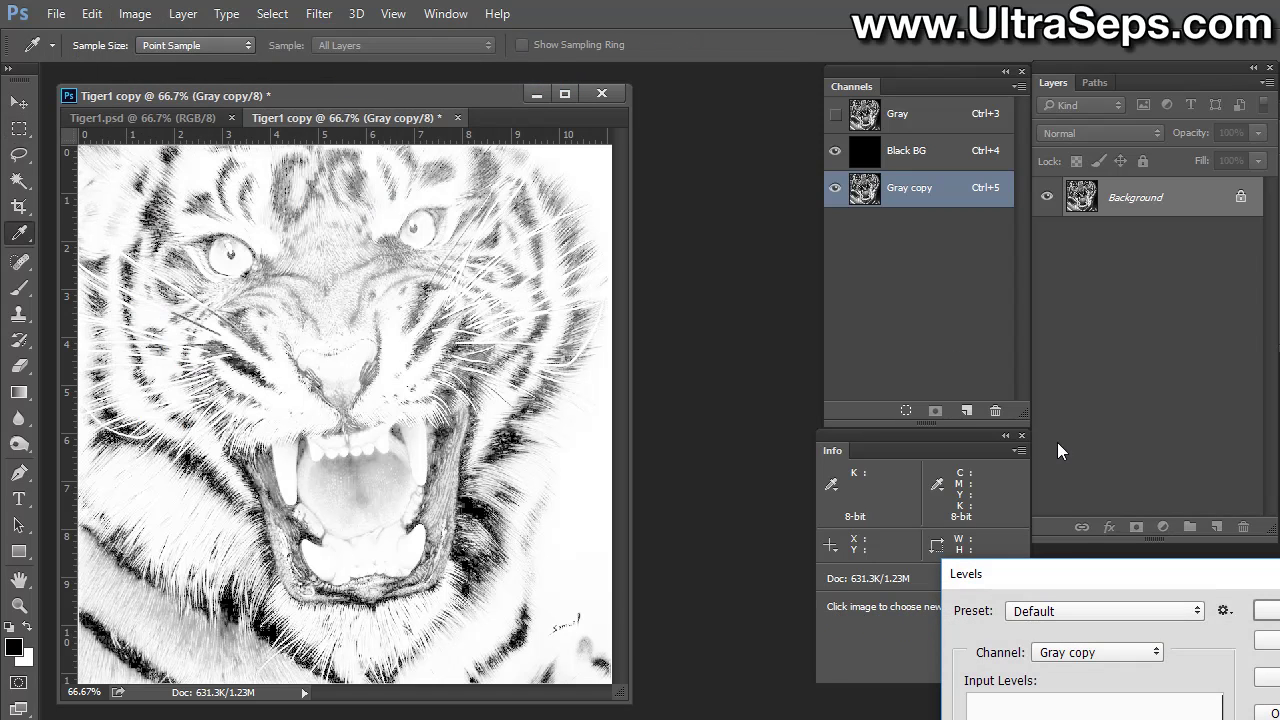
left_click_drag(1068, 567, 674, 188)
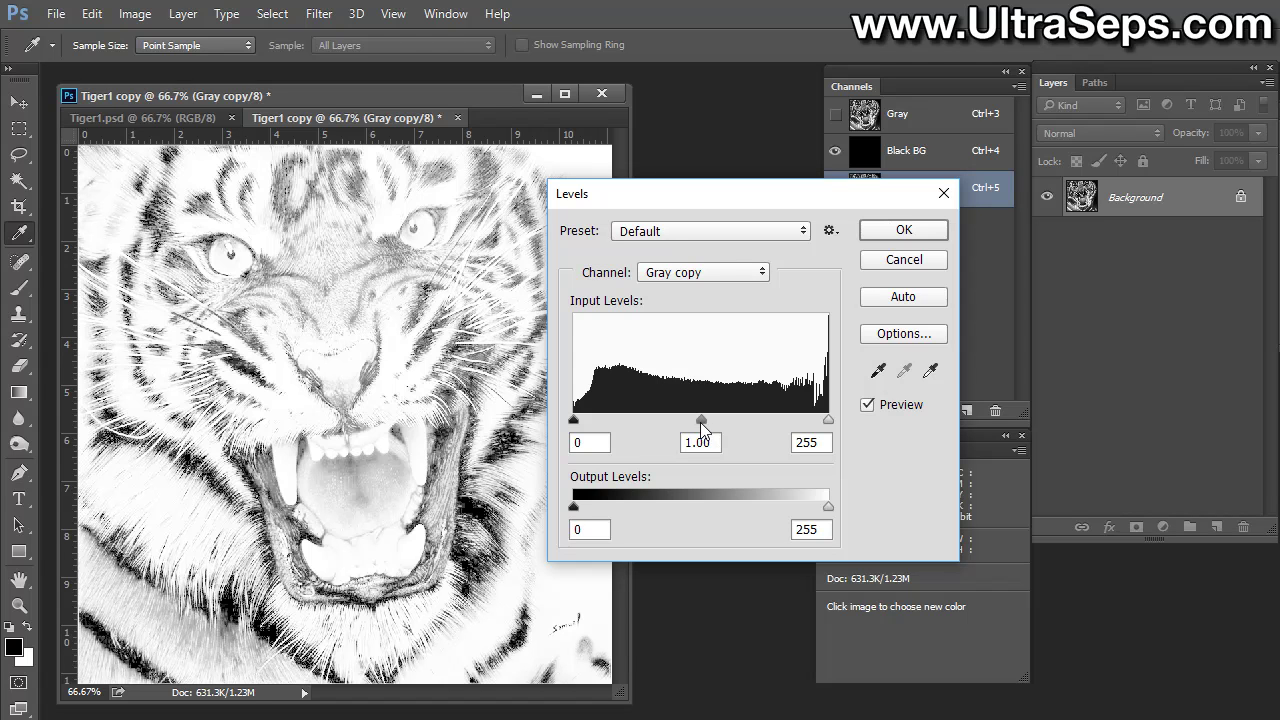
- Set Levels inputs to 30, 1.35 and 197, compare with Preview, and apply
left_click_drag(700, 422, 673, 422)
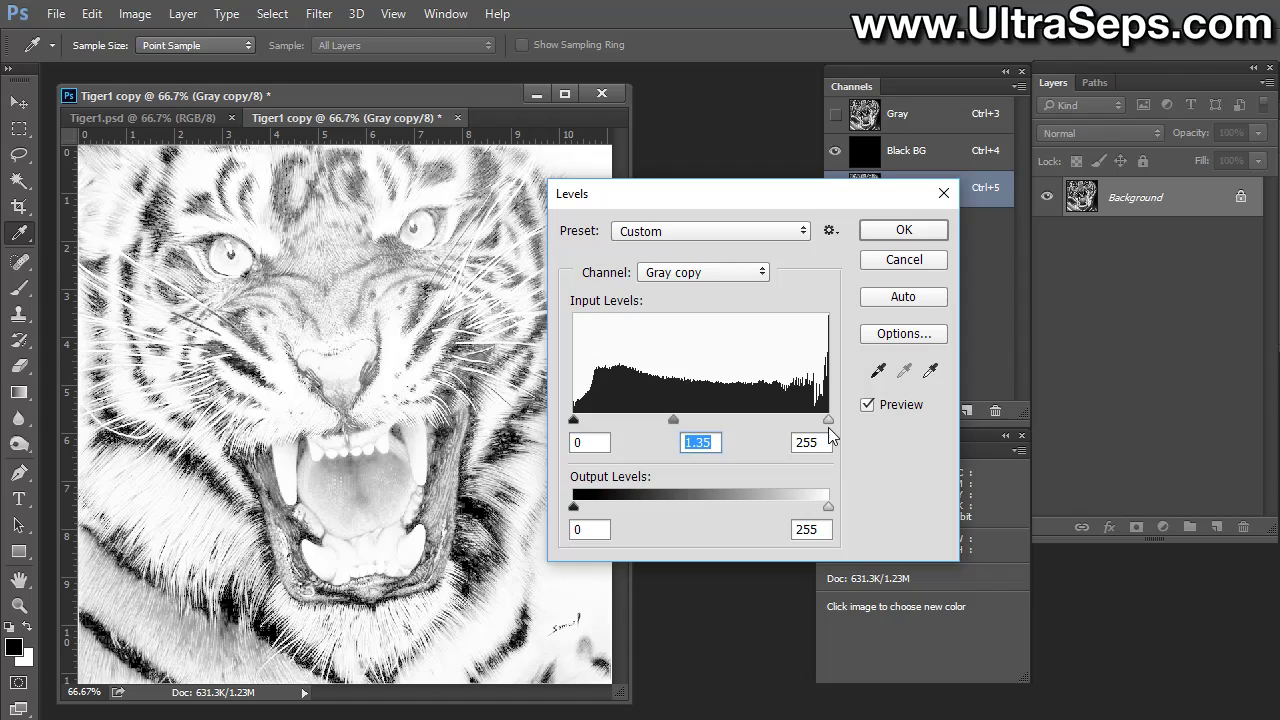
left_click_drag(828, 422, 771, 436)
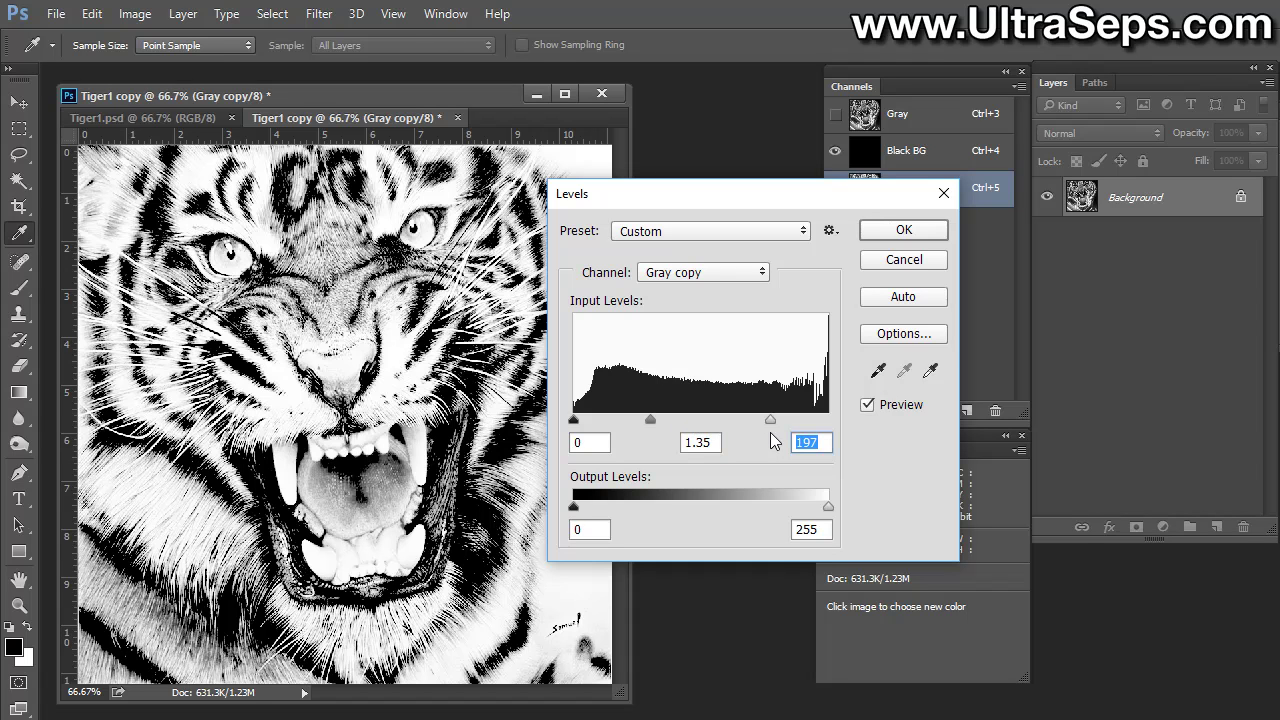
left_click(868, 404)
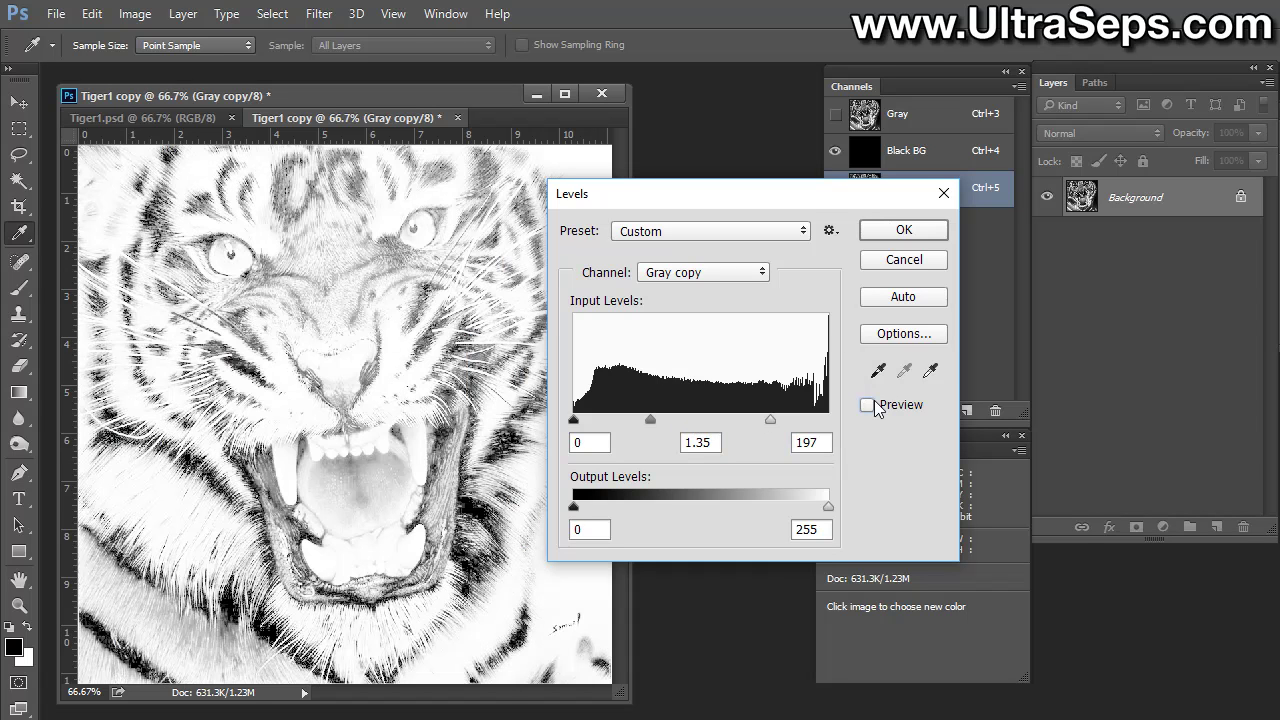
left_click(868, 405)
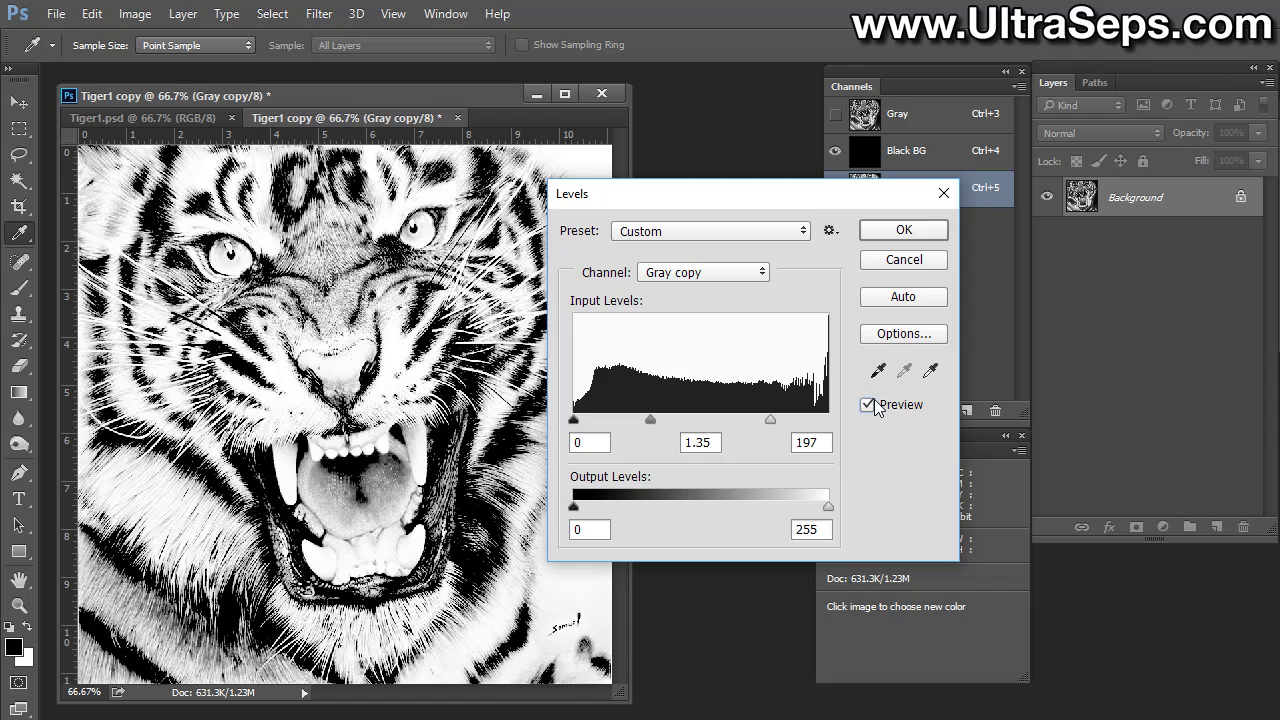
left_click(868, 405)
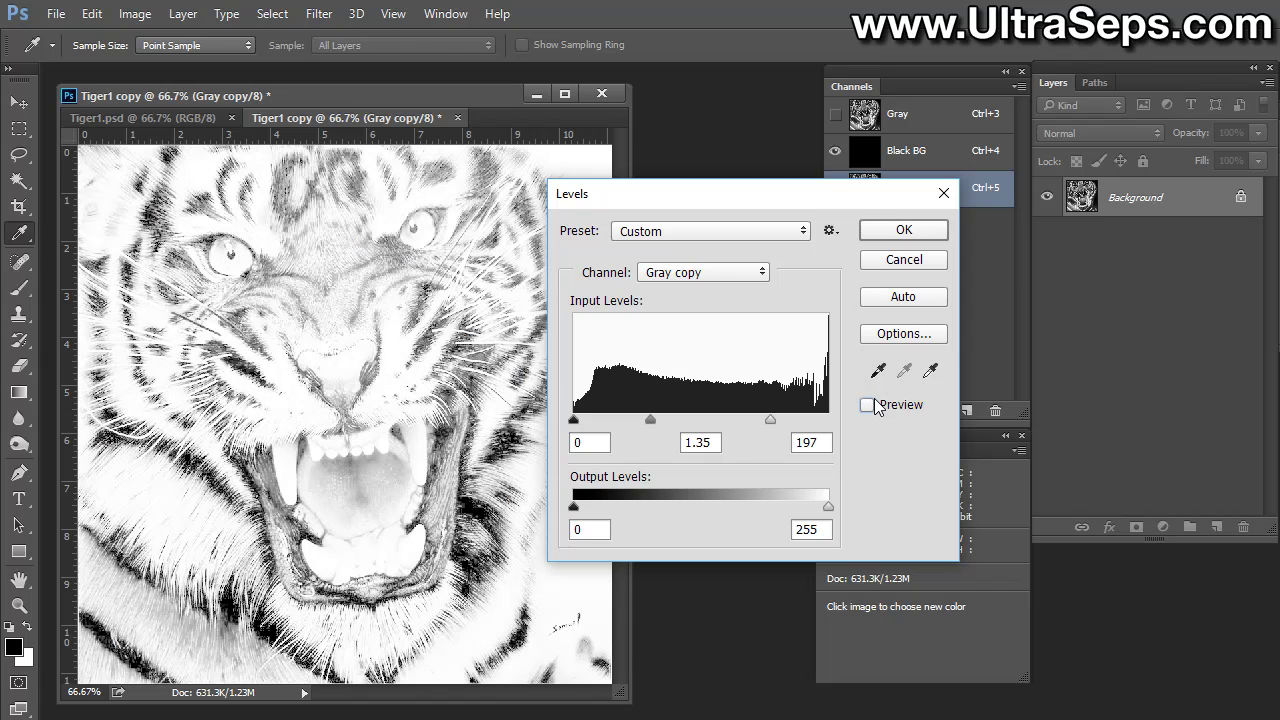
left_click(867, 405)
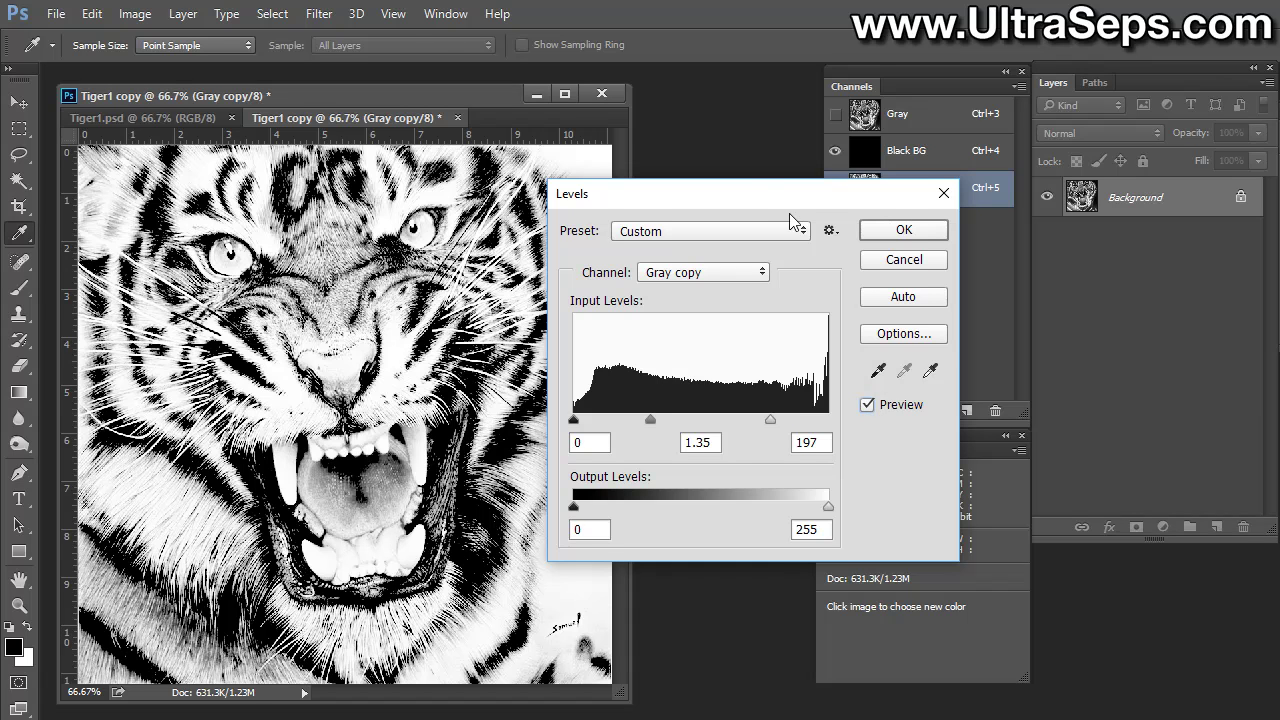
left_click_drag(765, 201, 807, 195)
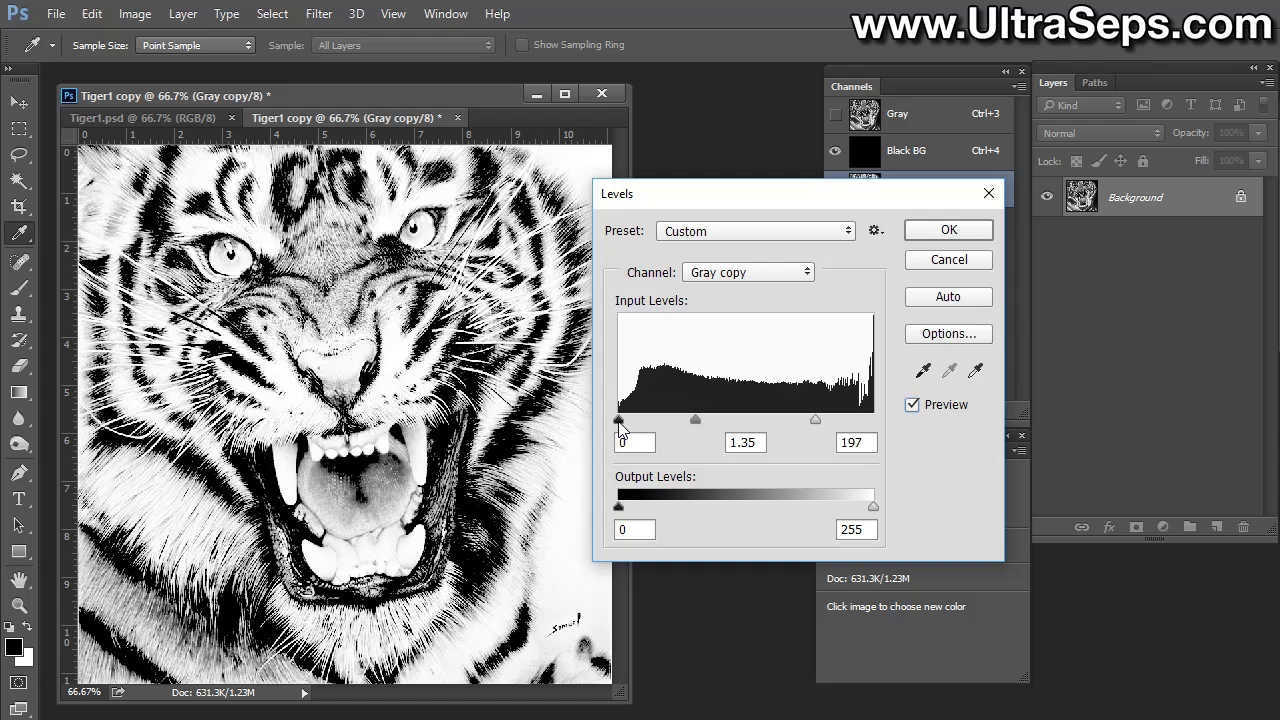
left_click_drag(619, 424, 650, 425)
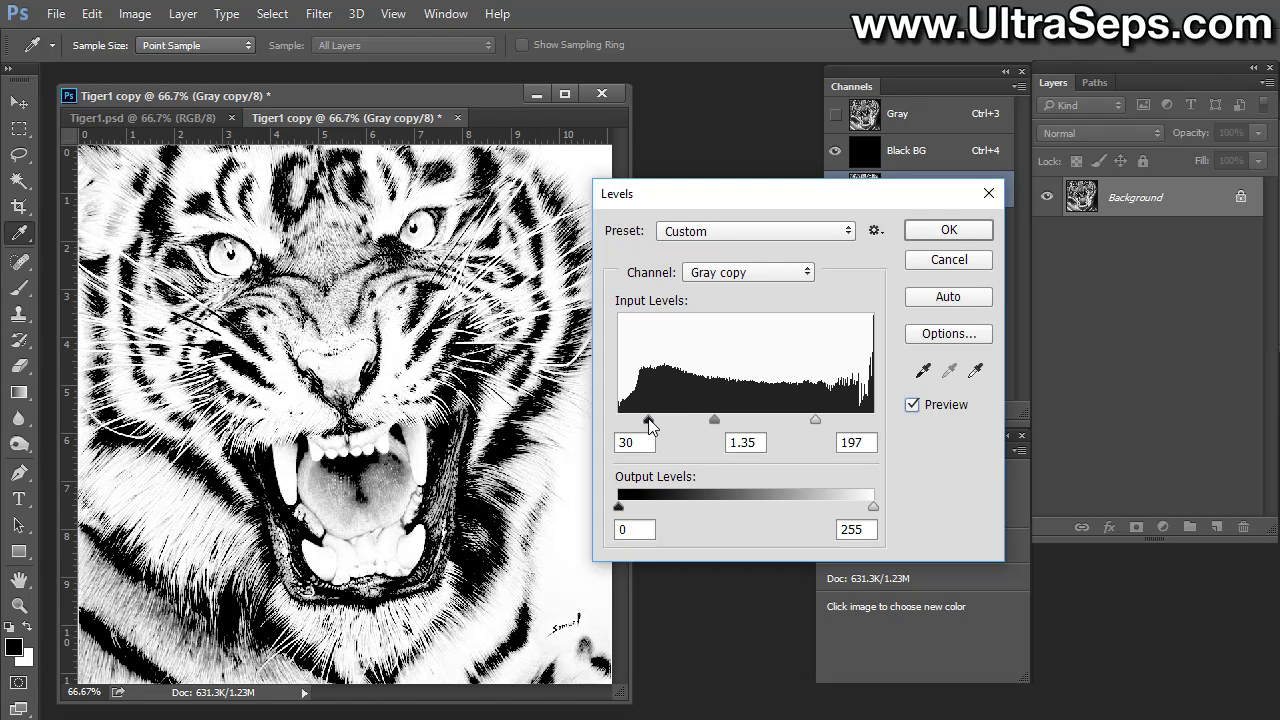
left_click(651, 445)
left_click(958, 230)
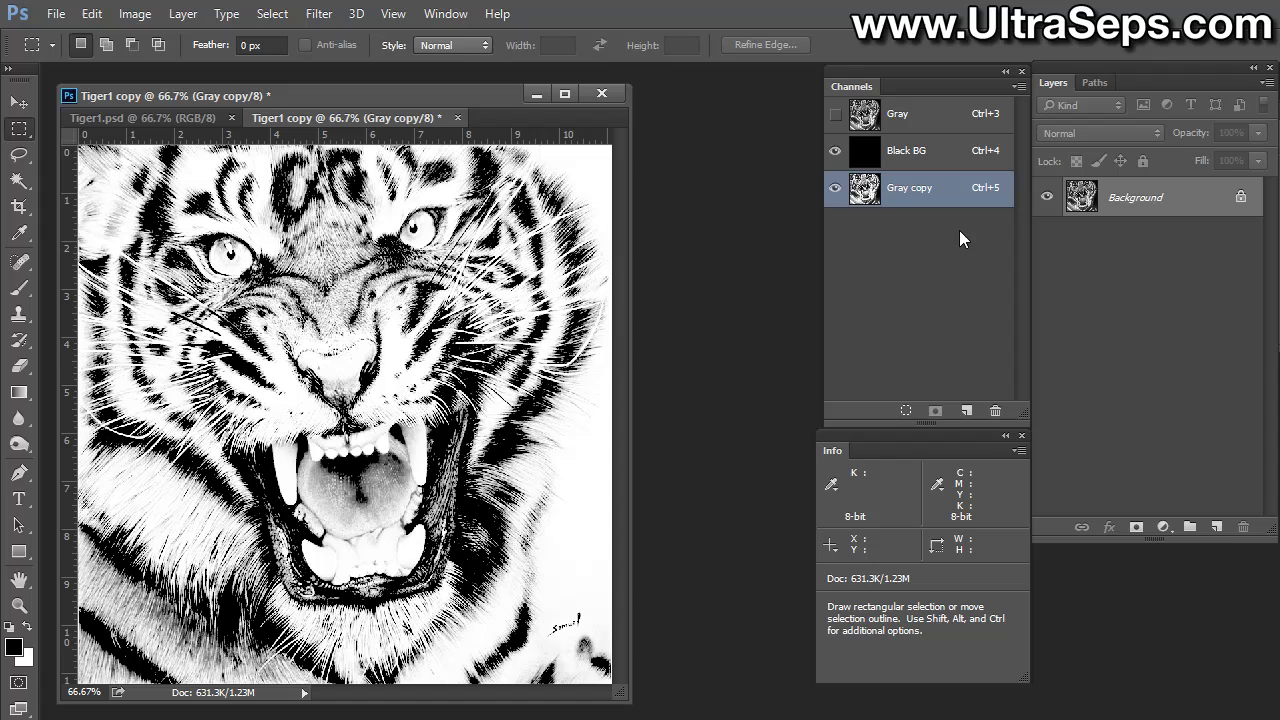
double_click(943, 158)
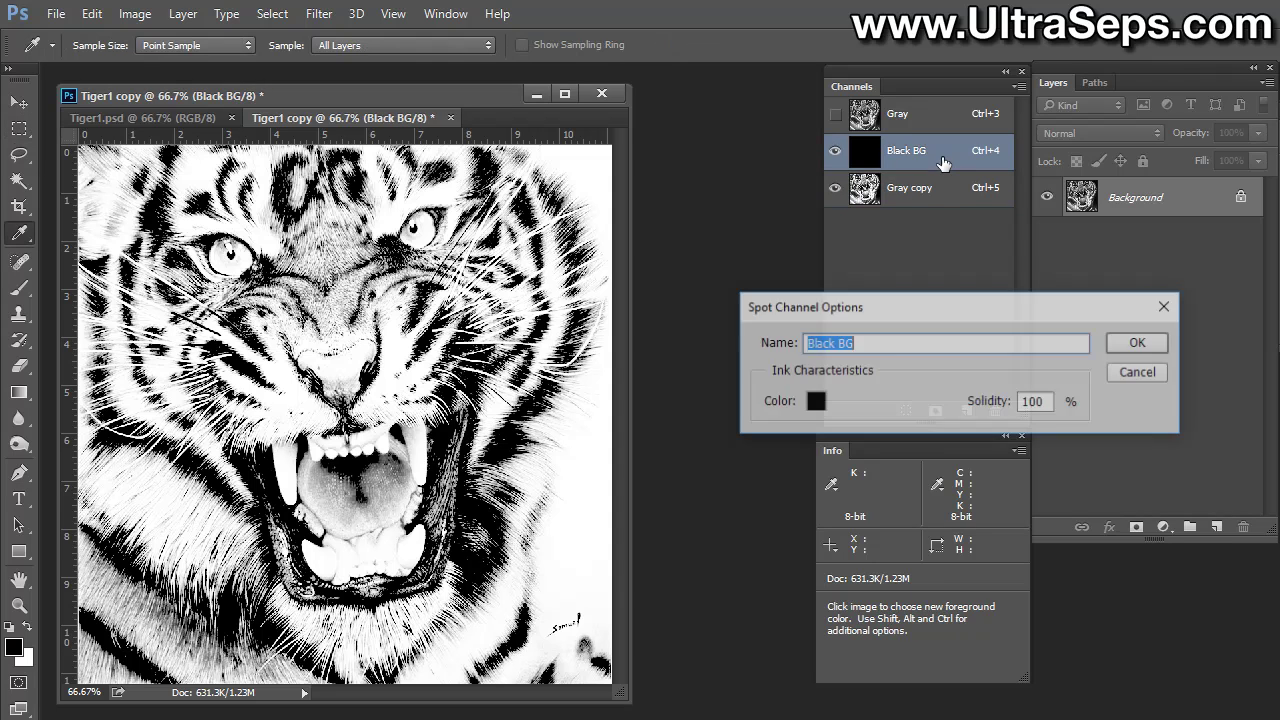
left_click(815, 401)
mouse_move(1250, 322)
left_mouse_down()
mouse_move(1260, 280)
mouse_move(1231, 271)
left_mouse_up()
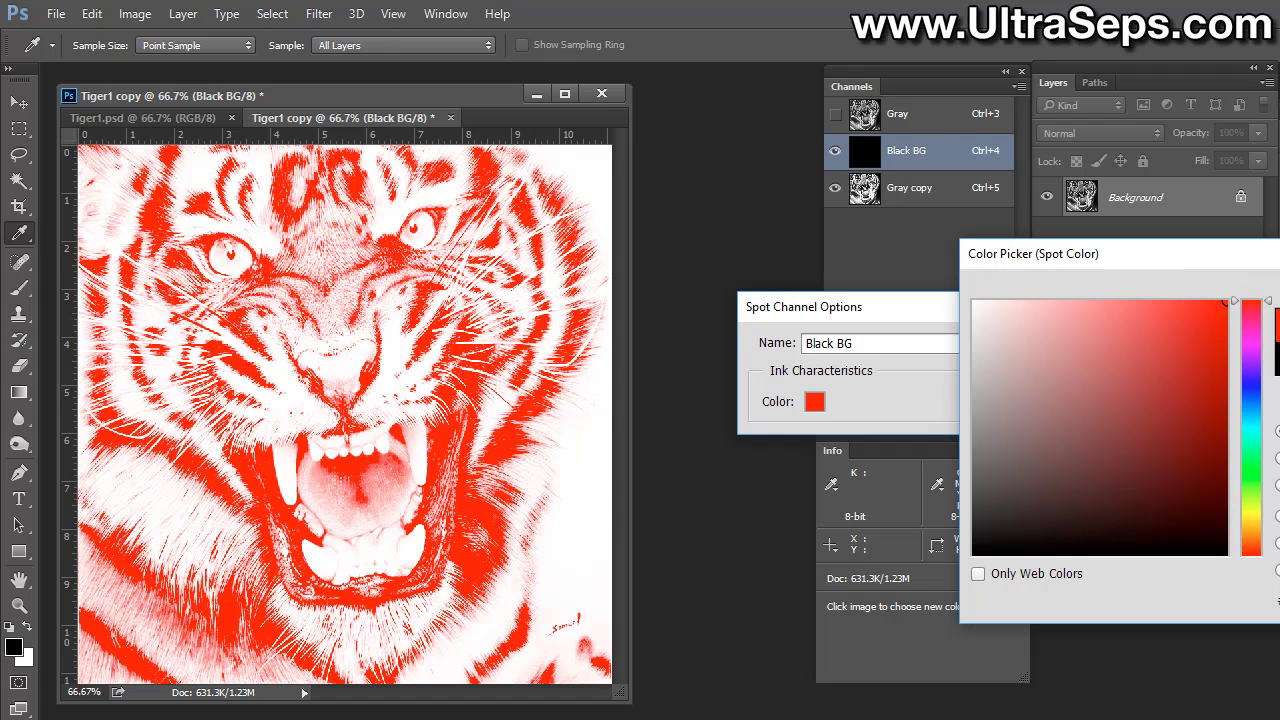
left_click(1249, 403)
key("Escape")
left_click(1150, 374)
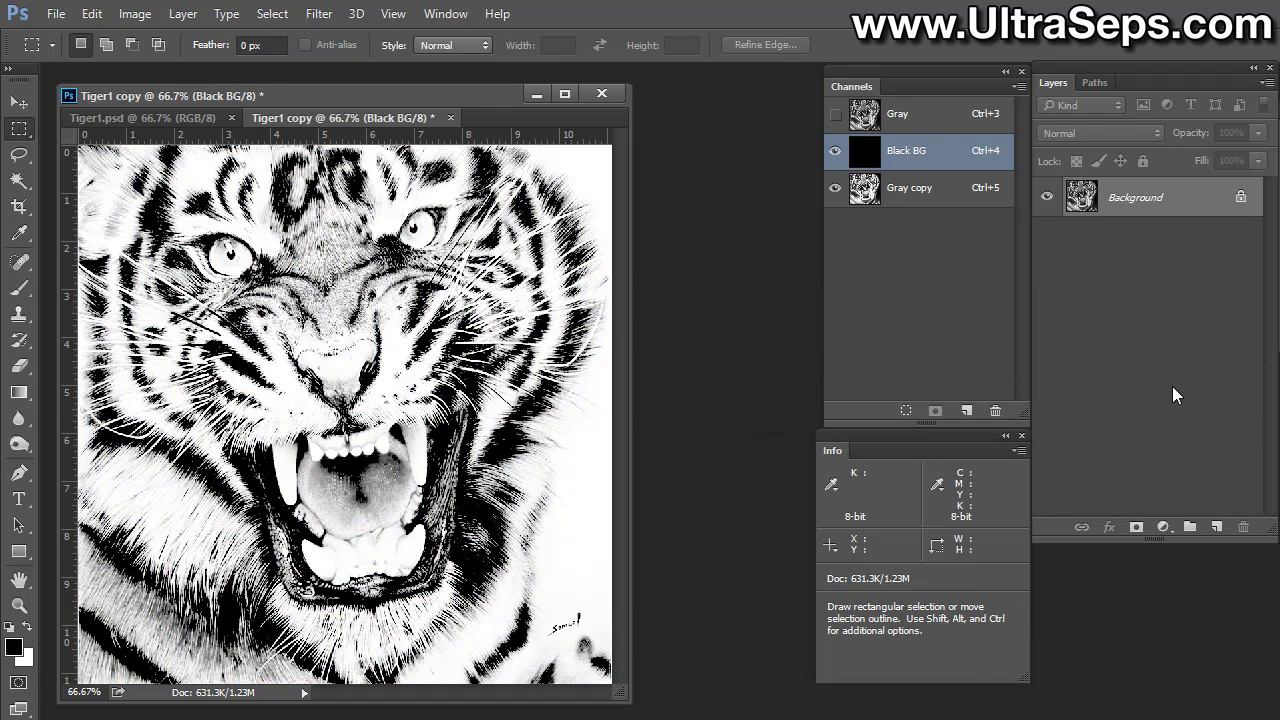
left_click(958, 200)
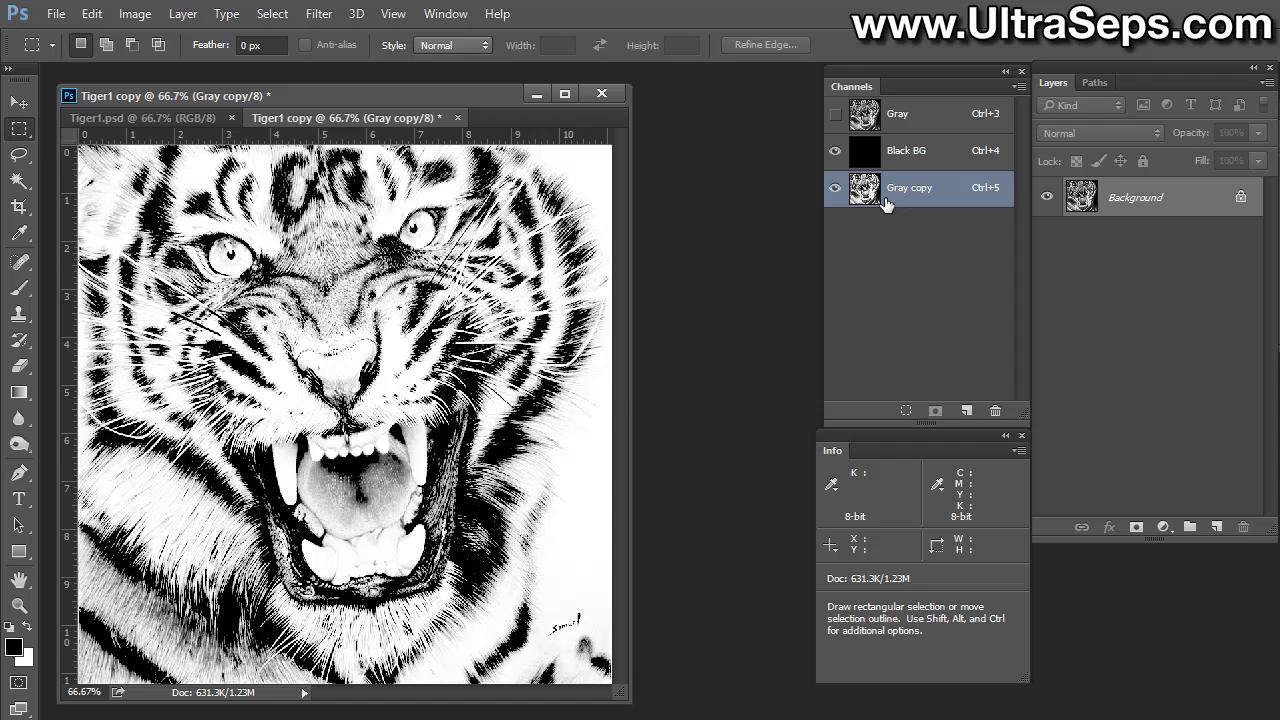
- Copy the whole canvas and create a new 800 × 808 px grayscale document from the Clipboard preset
key("ctrl+a")
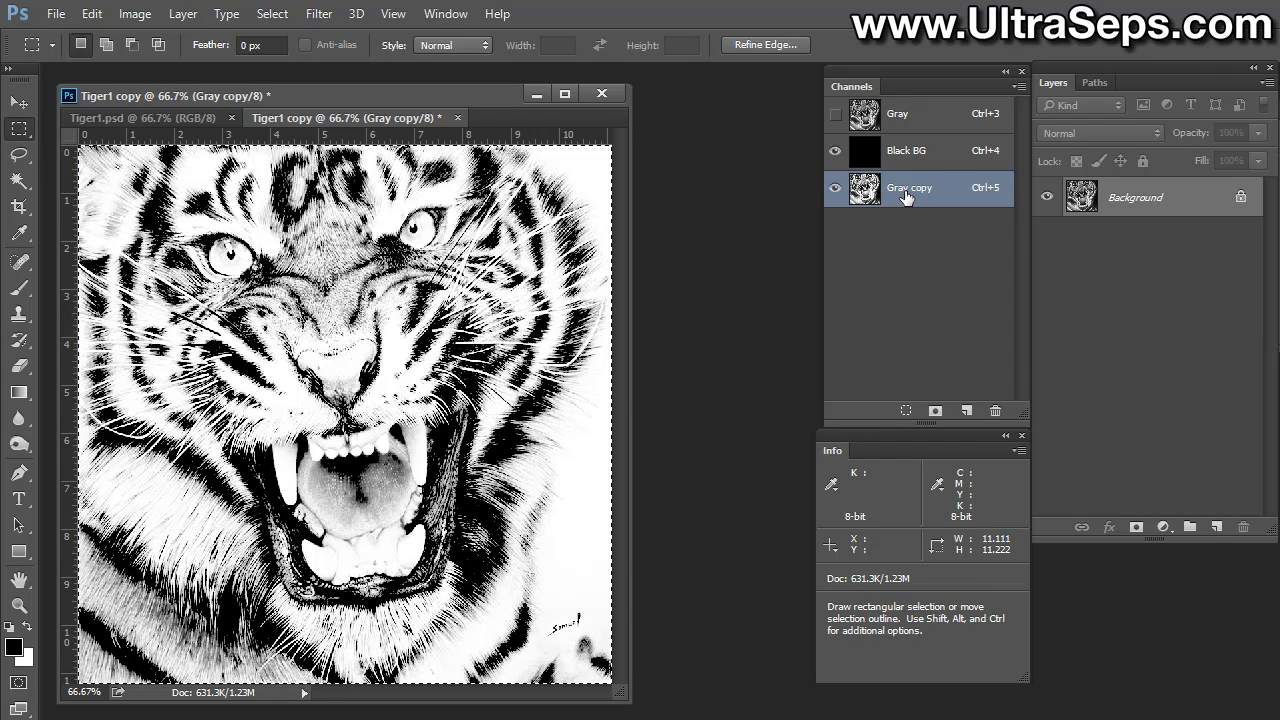
key("ctrl+d")
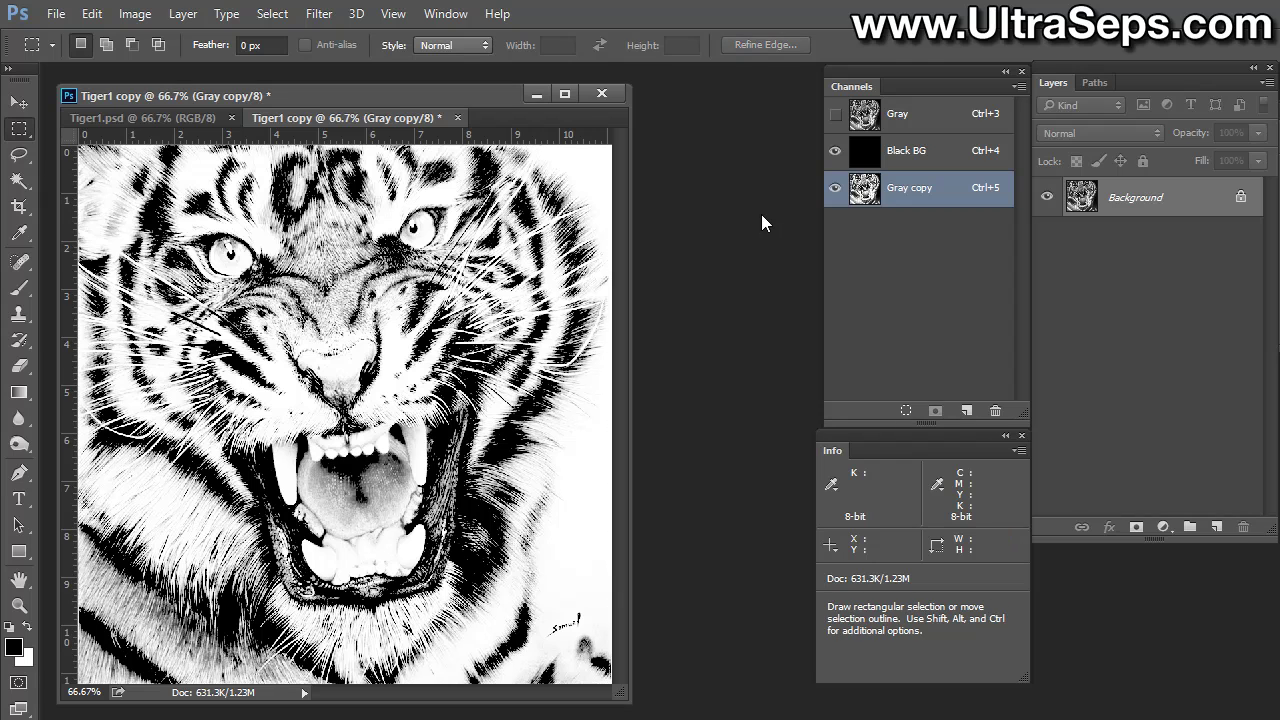
left_click(54, 14)
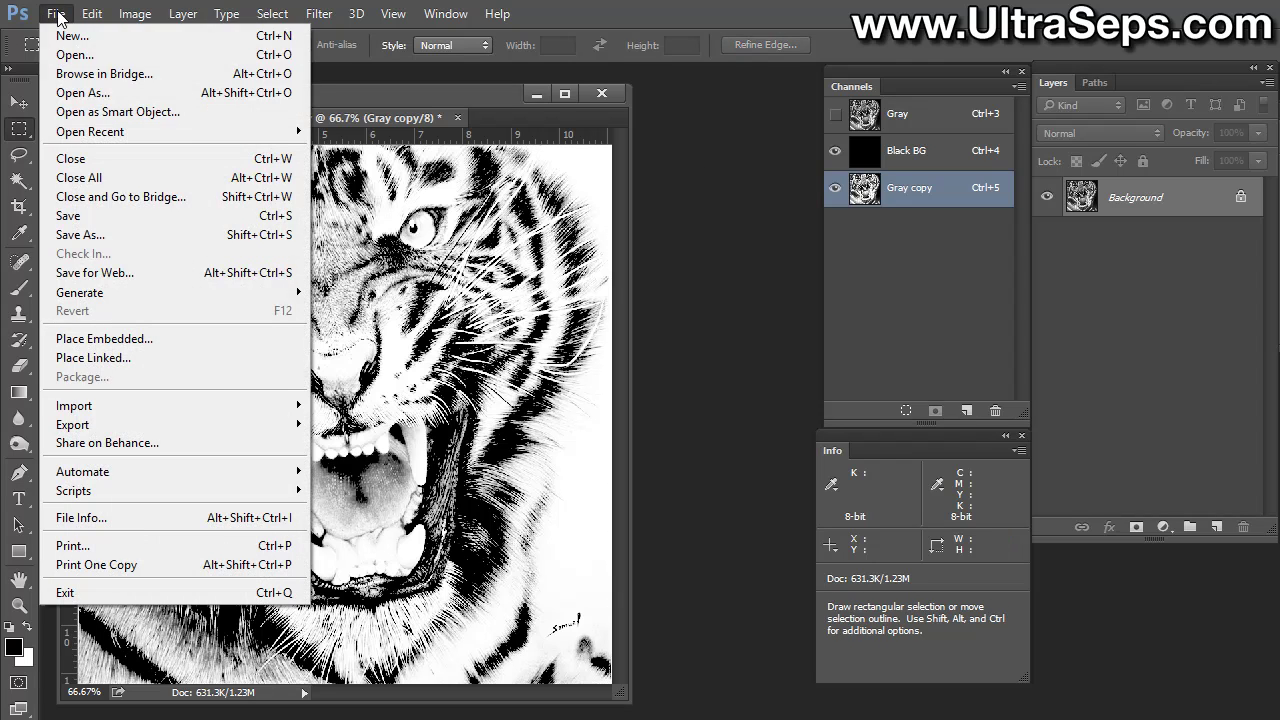
left_click(58, 38)
left_click_drag(777, 222, 390, 182)
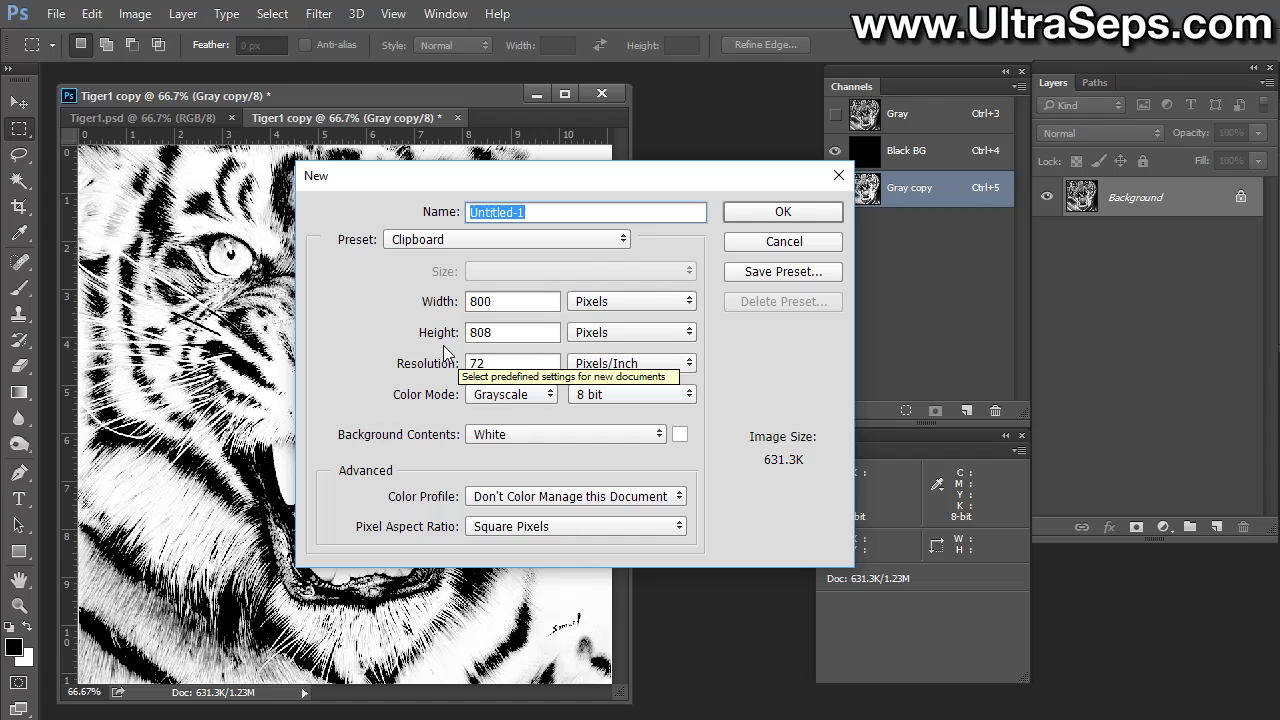
left_click(754, 211)
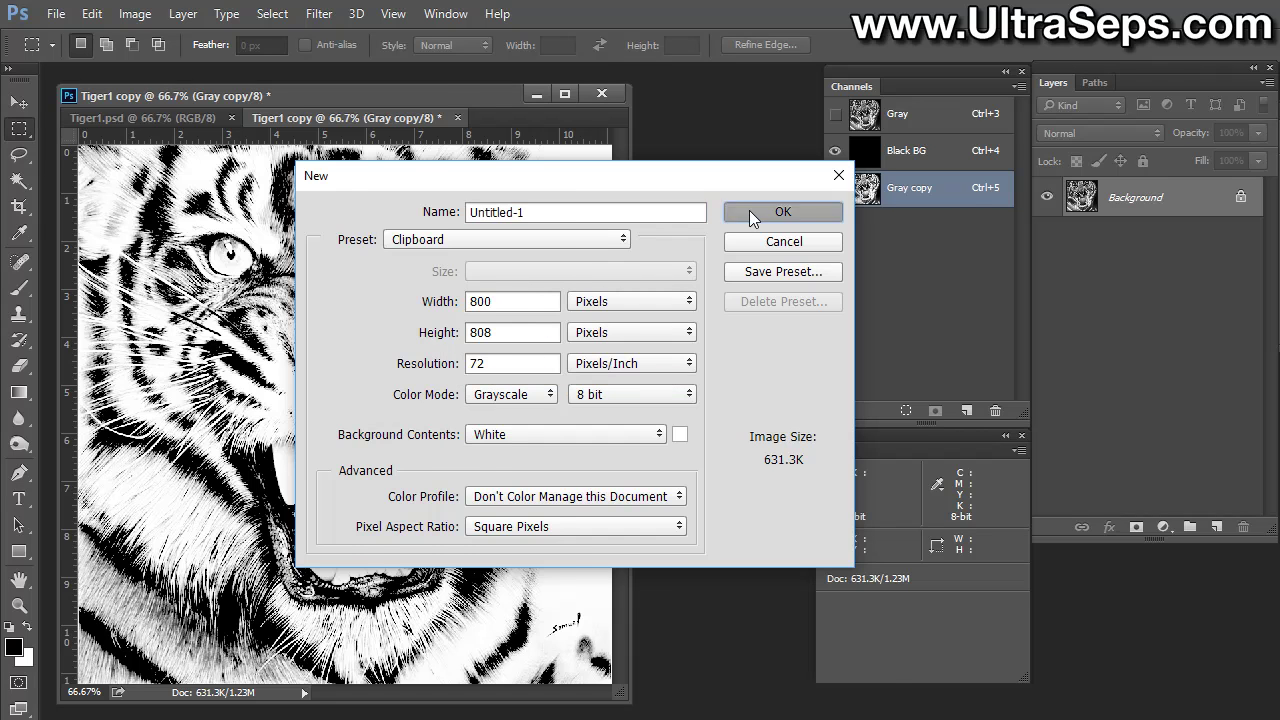
- Paste the tiger into Untitled-1 as Layer 1, then compare with Tiger1 copy
key("ctrl+minus")
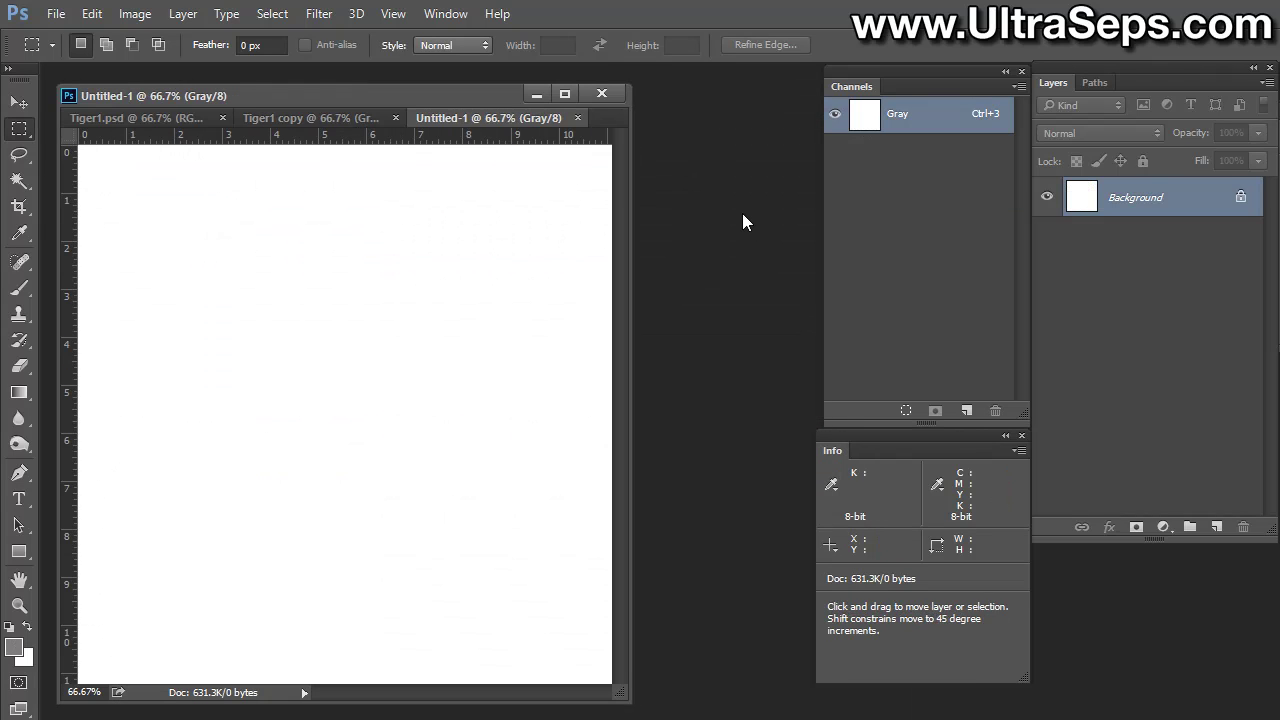
key("ctrl+v")
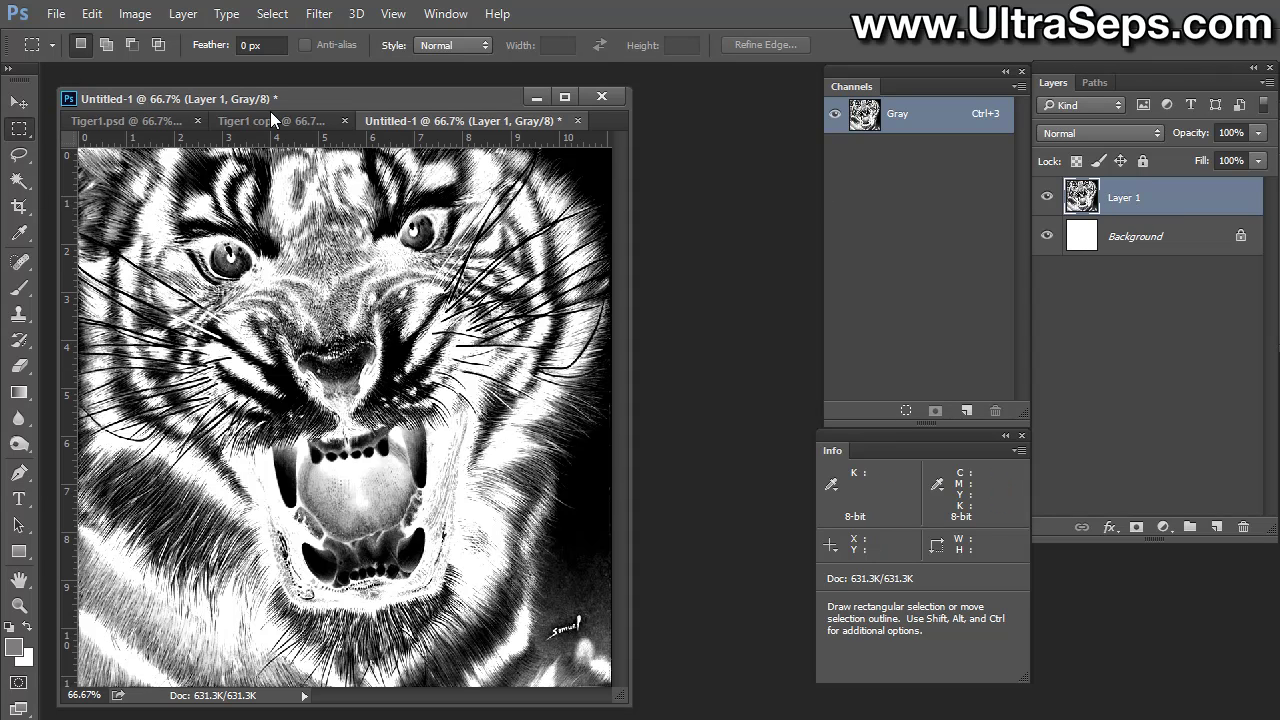
left_click(271, 117)
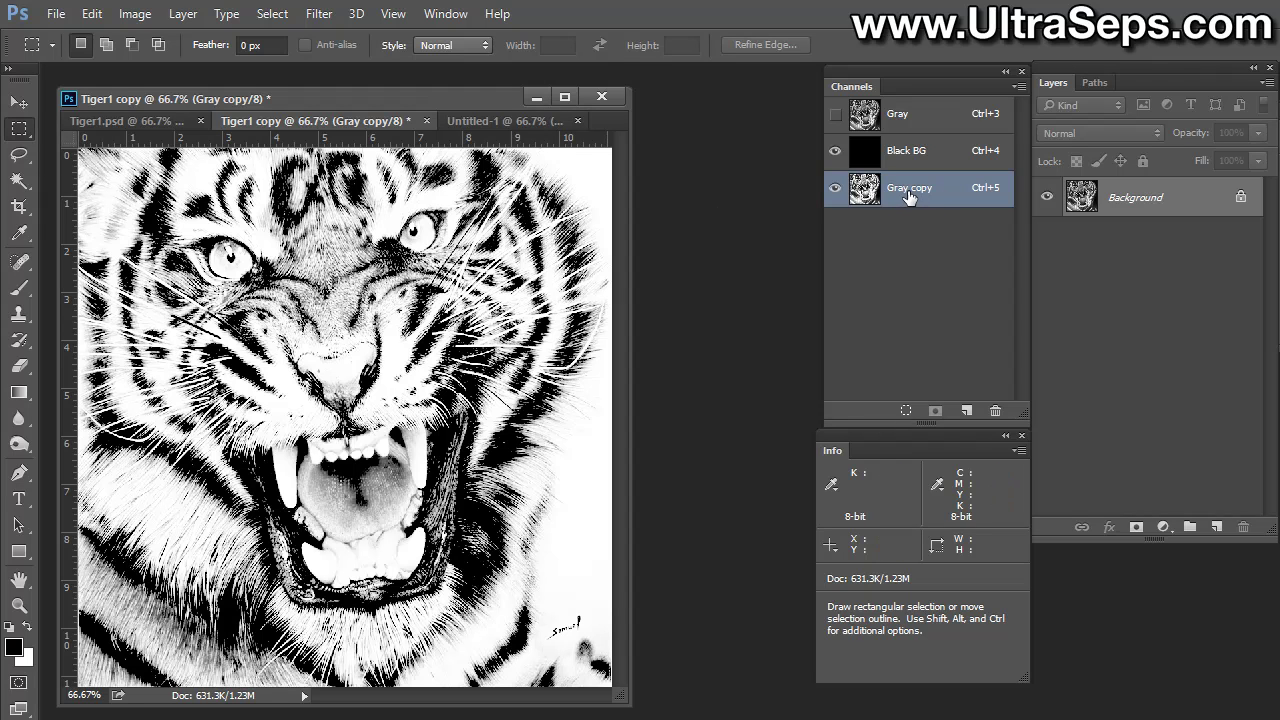
left_click(540, 124)
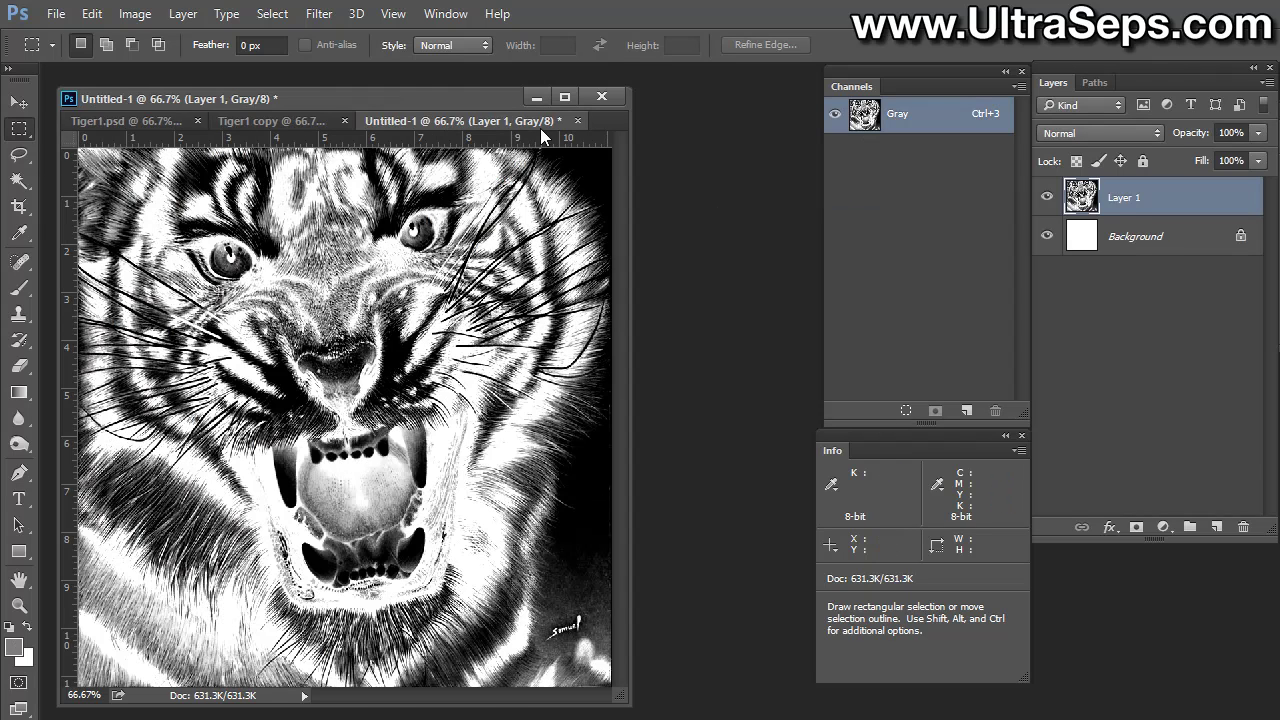
- Convert the white Background to Layer 0 and delete it, leaving only the tiger layer
double_click(1180, 244)
left_click(1120, 332)
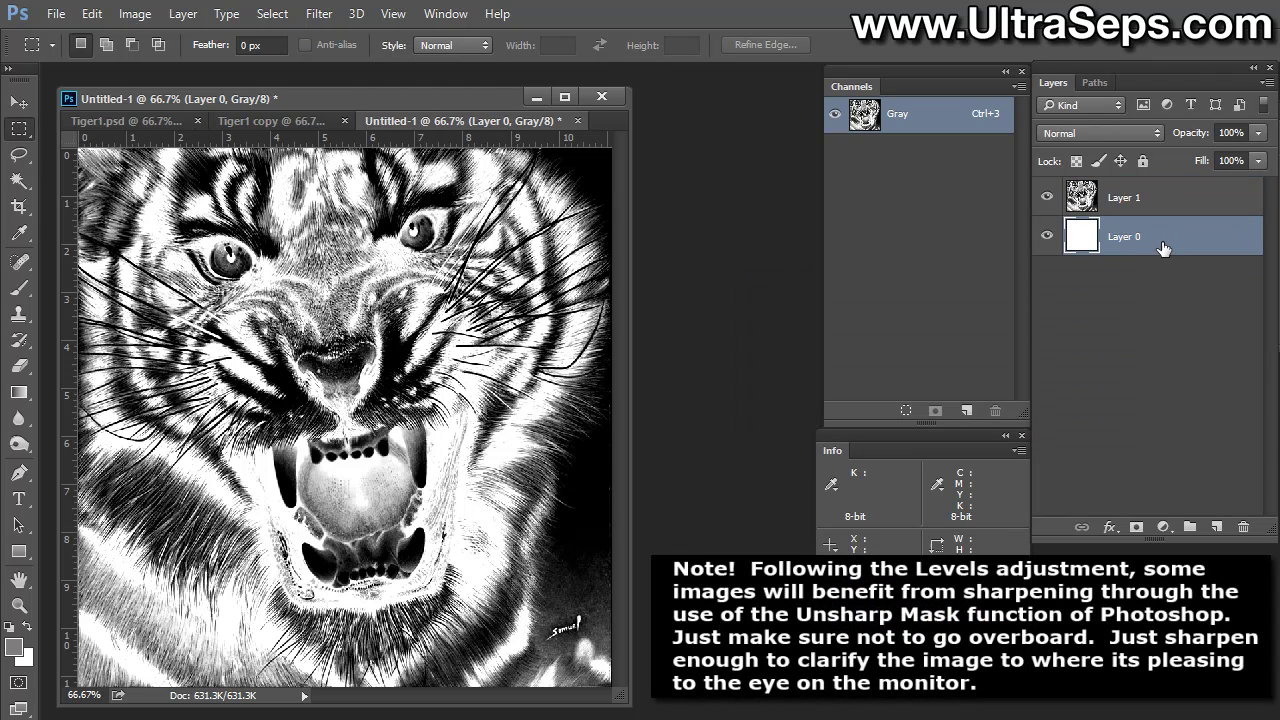
left_click_drag(1140, 237, 1243, 526)
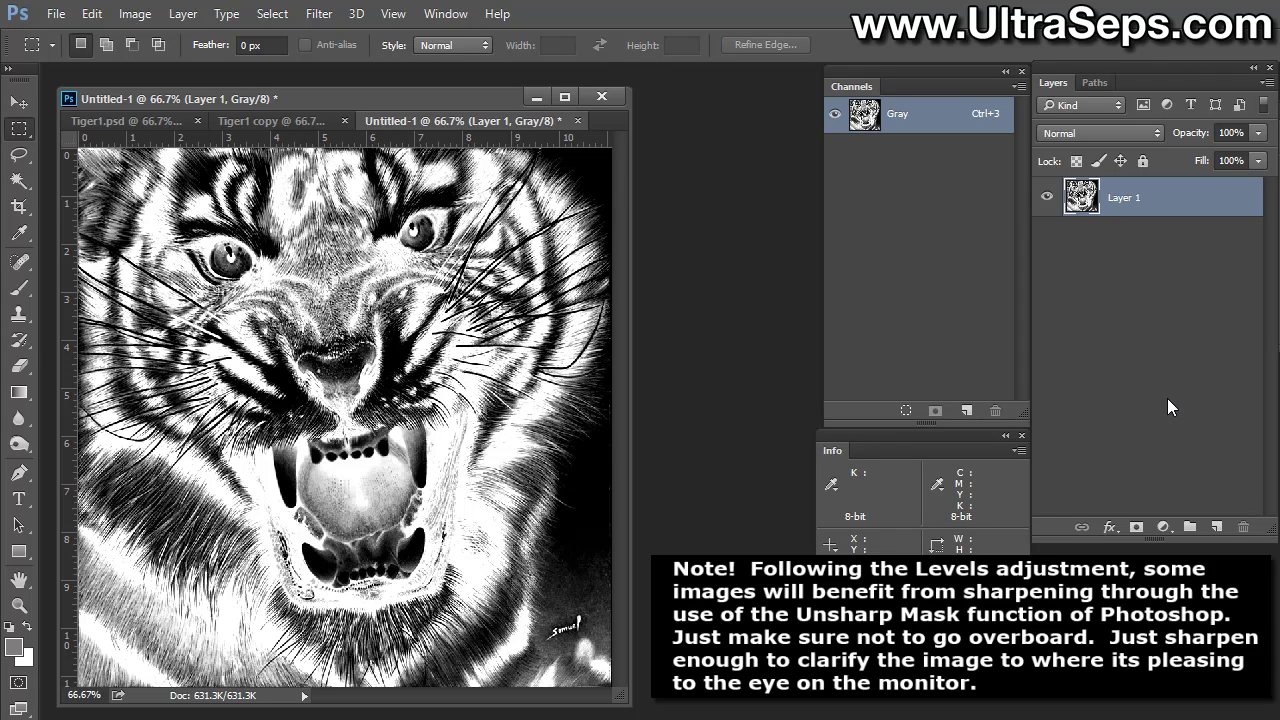
left_click(267, 120)
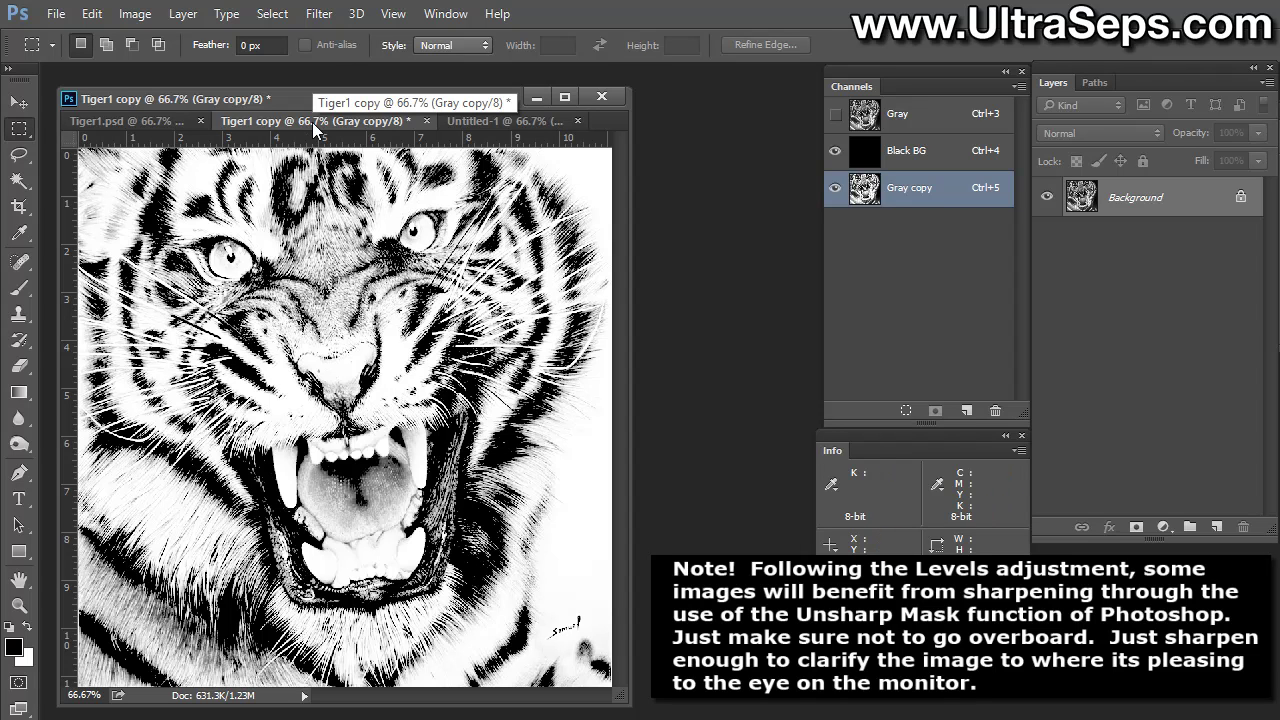
left_click(476, 122)
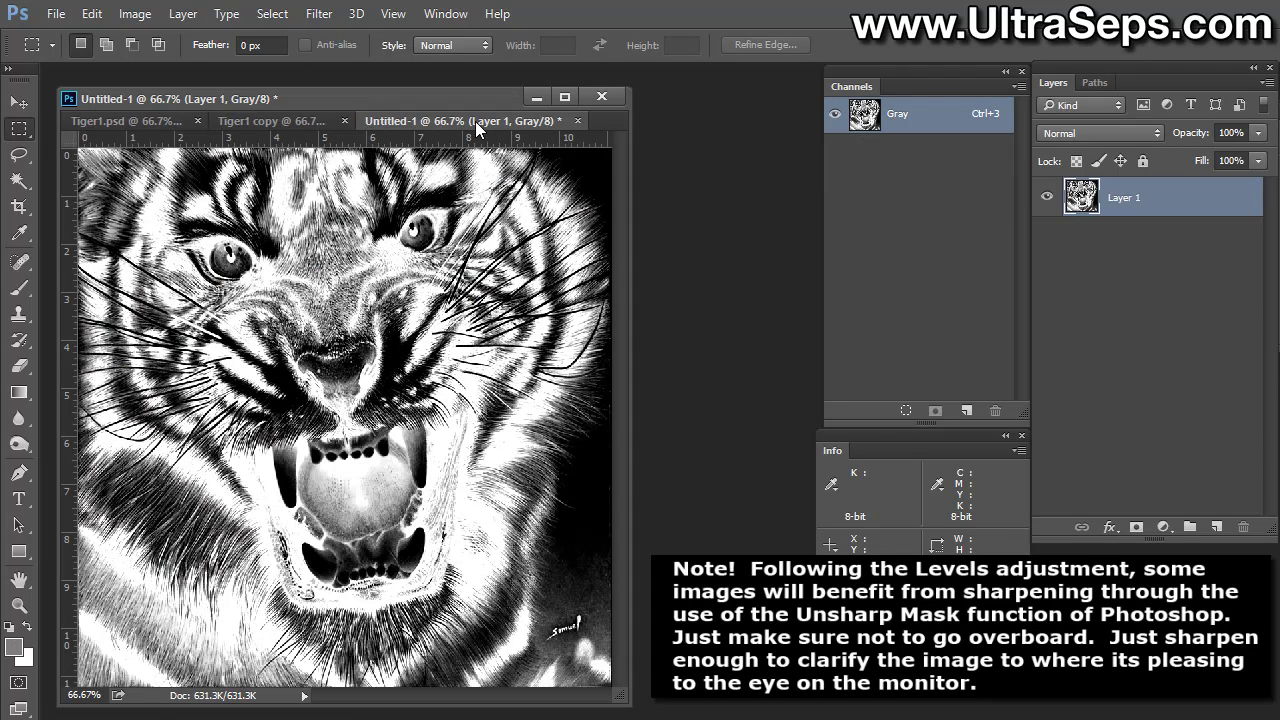